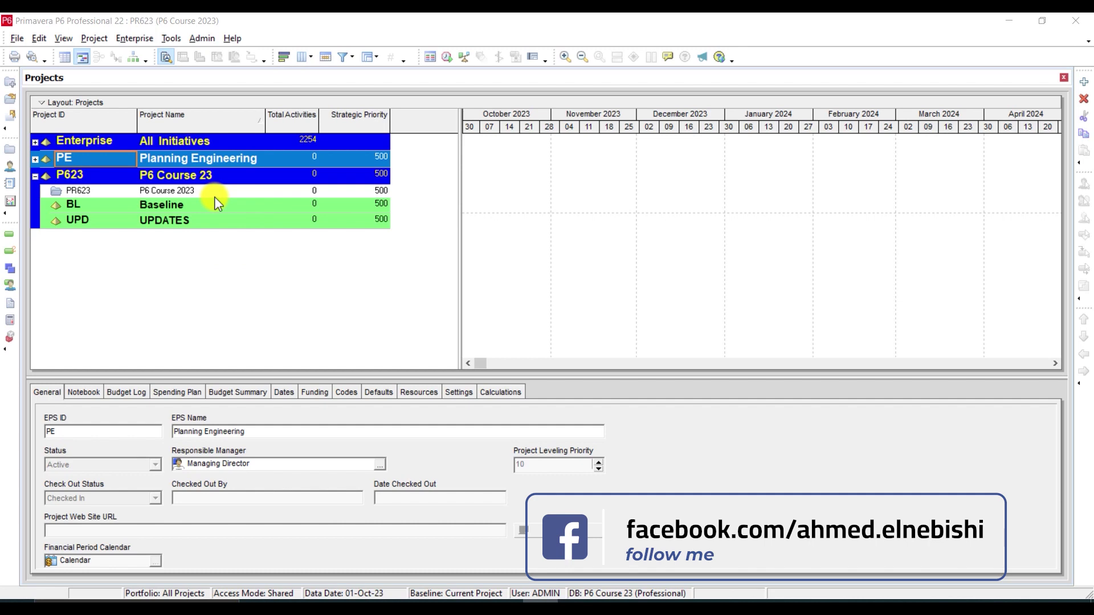
Delete the Enterprise EPS node and its projects
click(1055, 362)
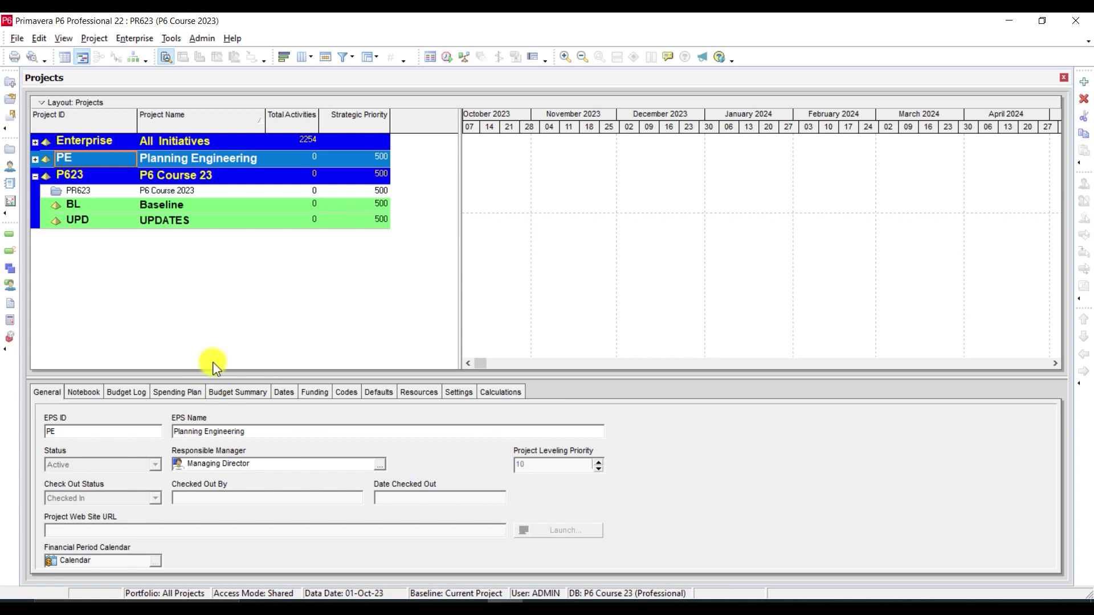
click(36, 176)
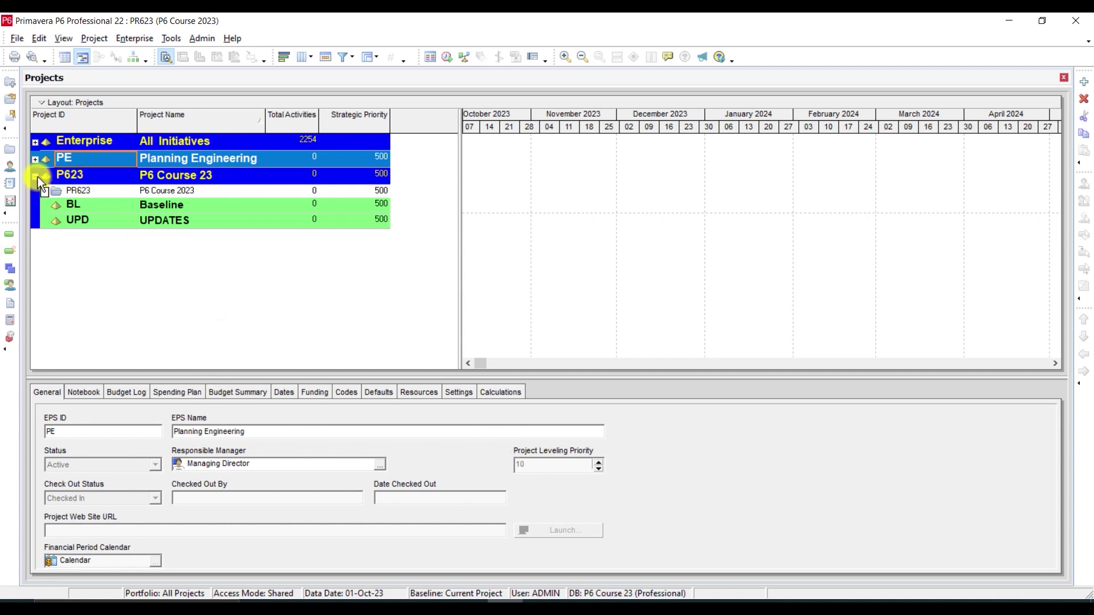
click(84, 143)
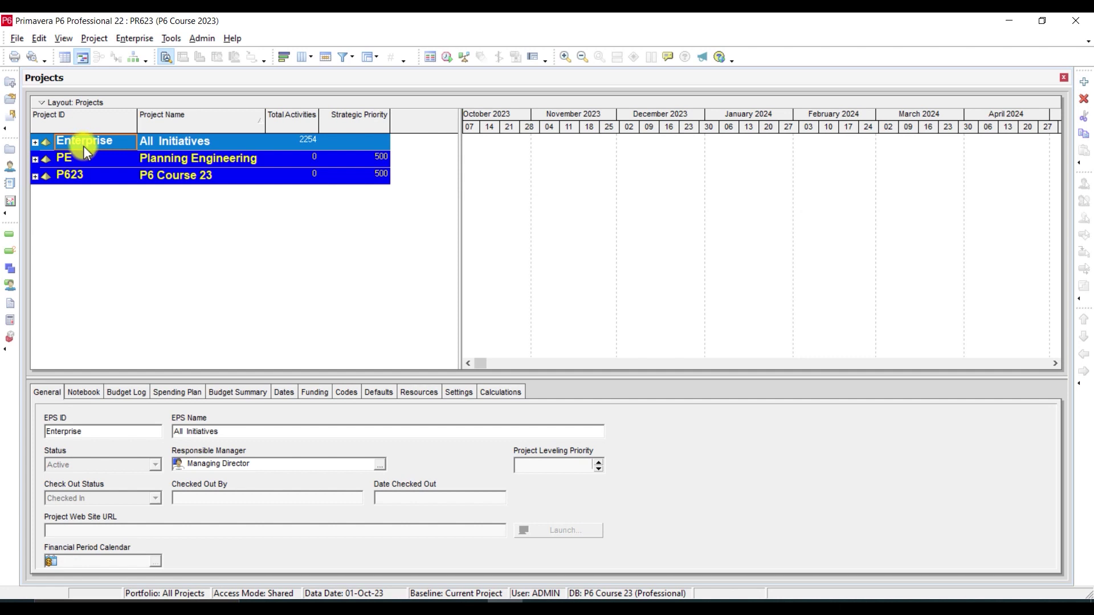
key(Delete)
click(520, 336)
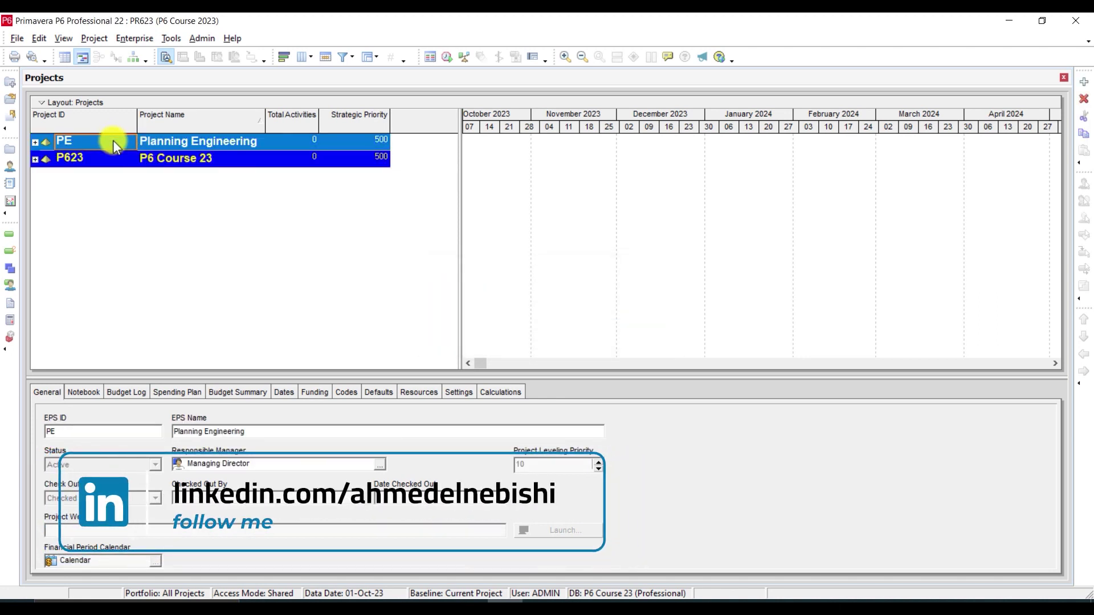
Delete the Planning Engineering EPS node, then expand P623 to show its projects
click(172, 160)
click(125, 139)
key(Delete)
click(521, 336)
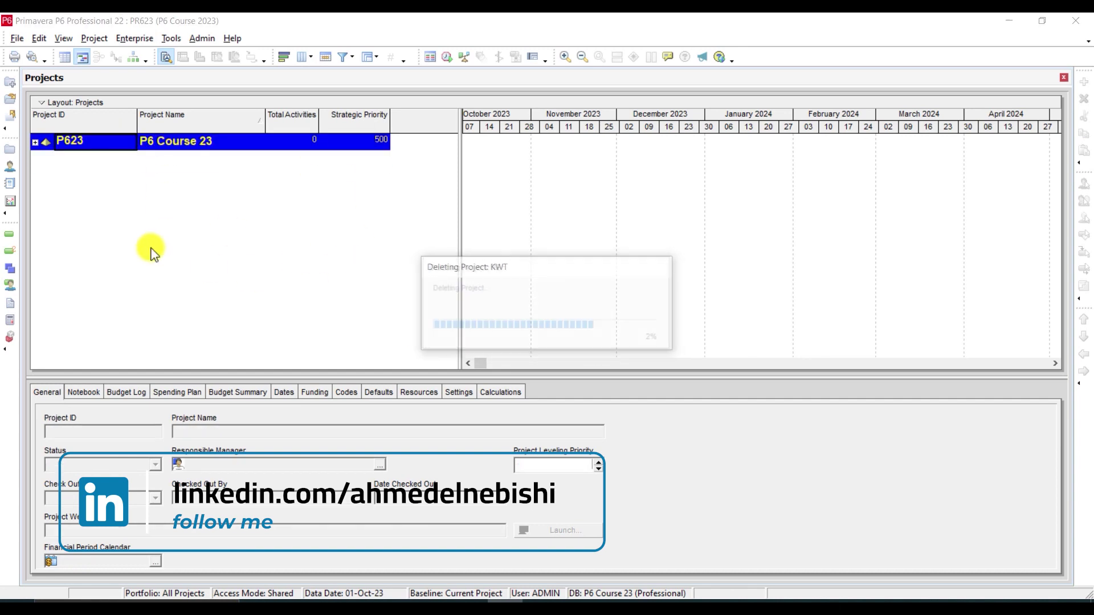
click(34, 143)
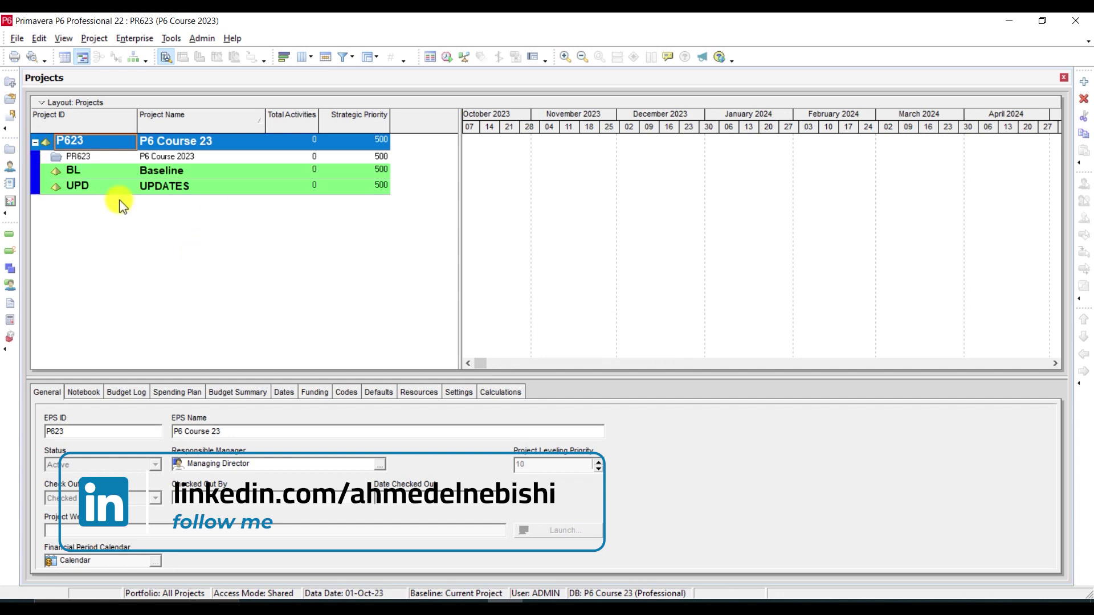
Open PR623 from its context menu, close and reopen it, then glance at the File menu
right_click(155, 159)
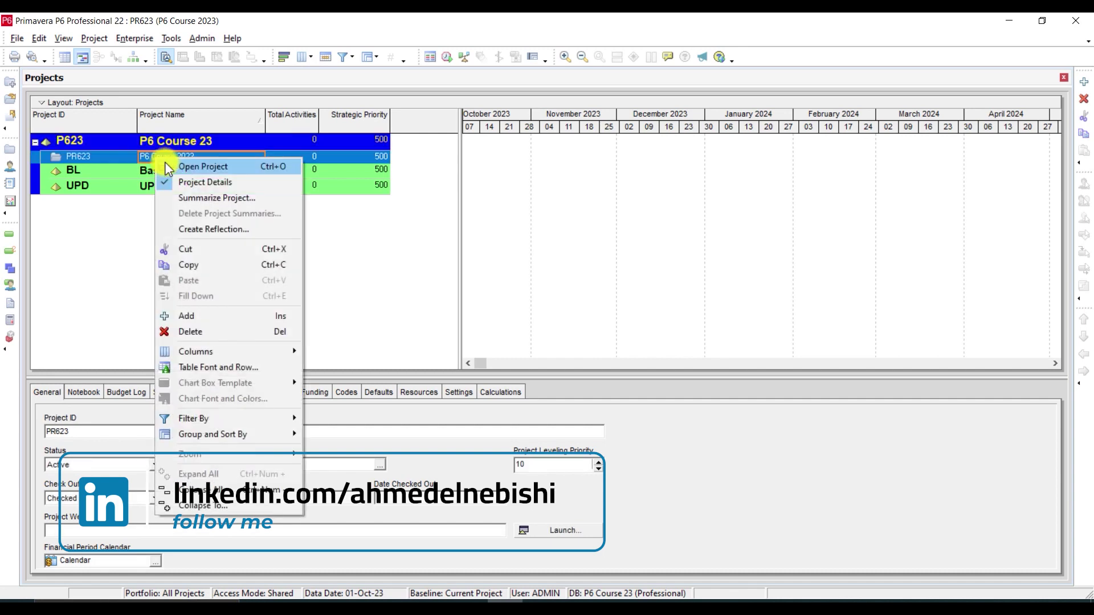
click(168, 168)
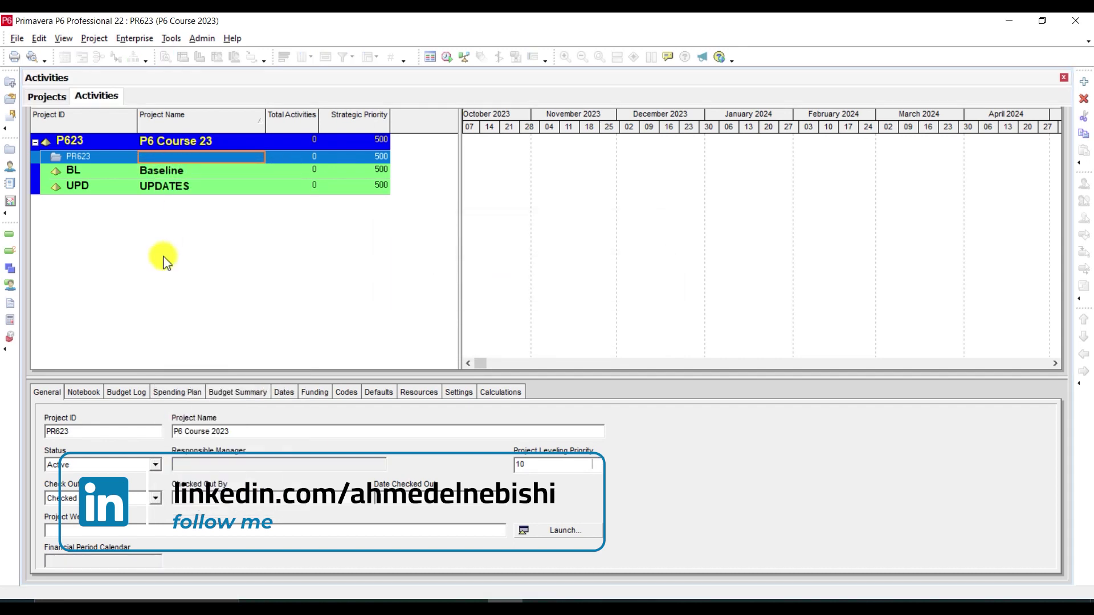
click(13, 115)
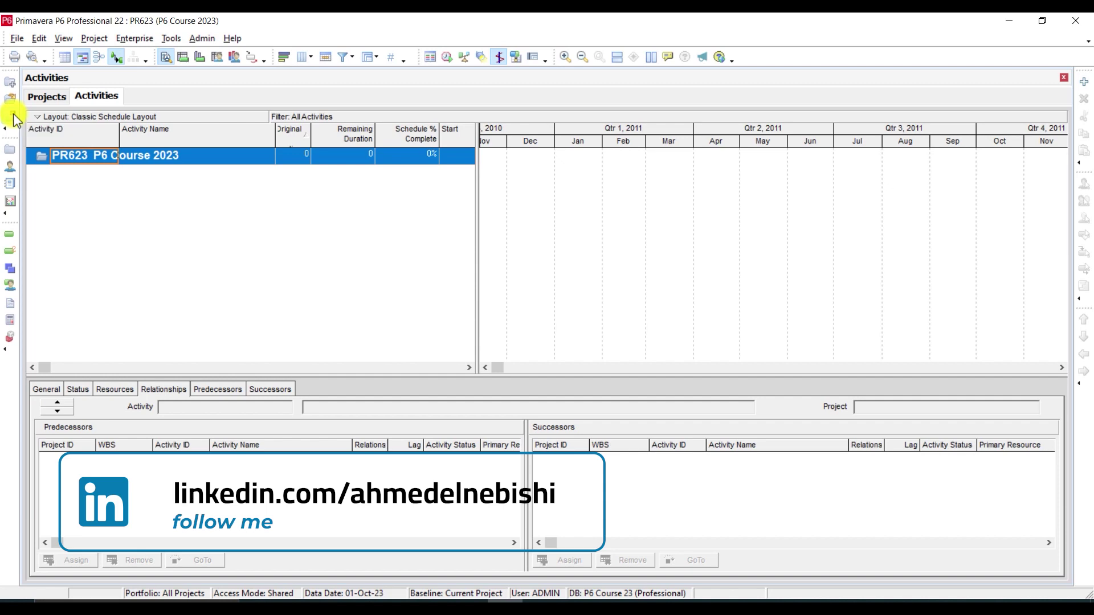
click(541, 340)
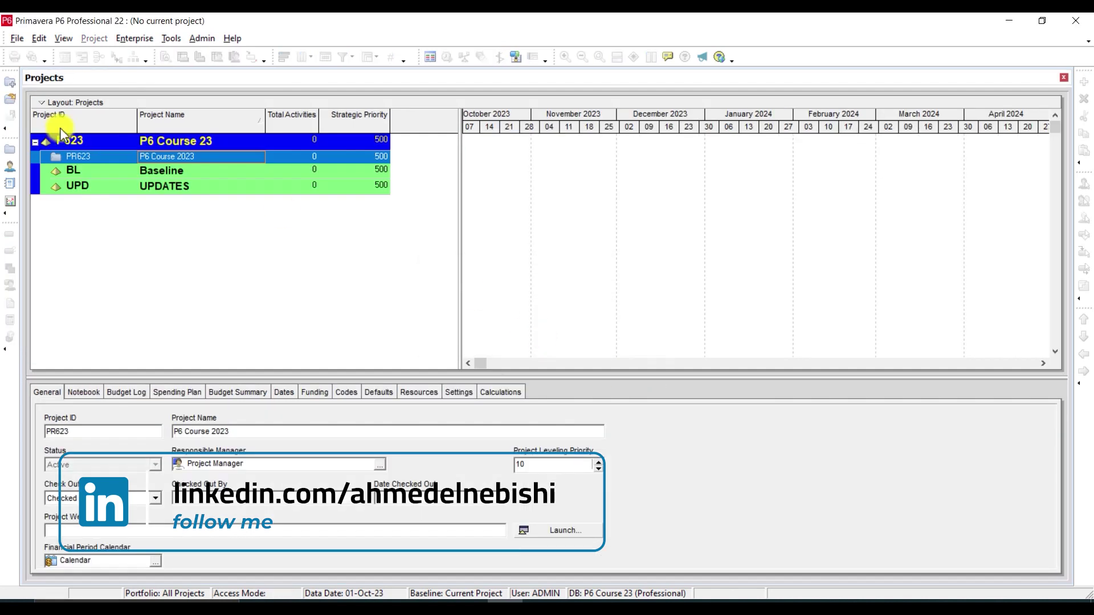
right_click(161, 154)
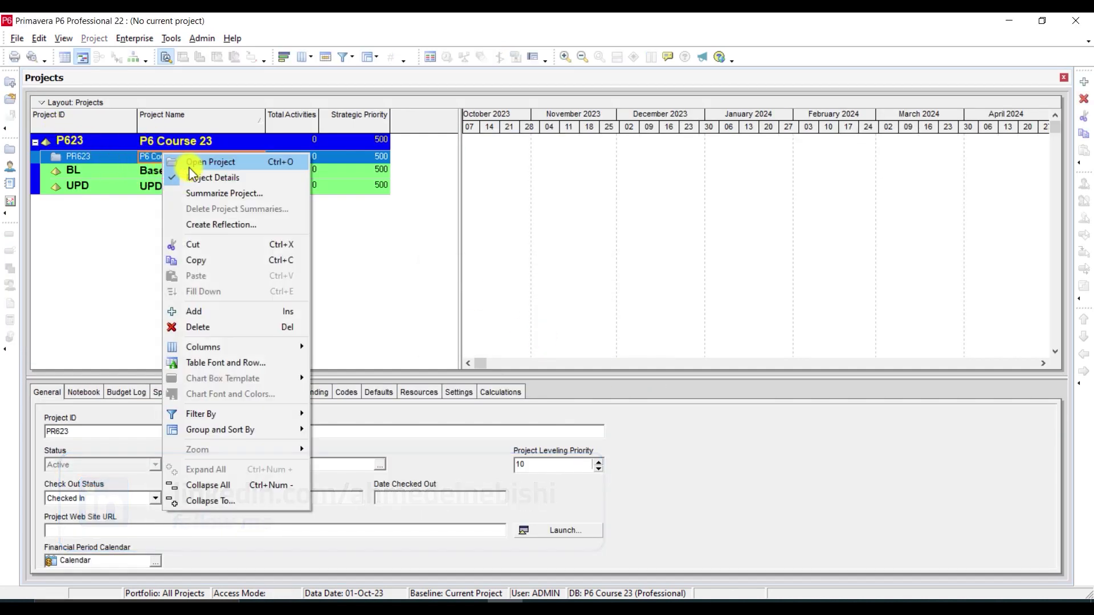
click(170, 160)
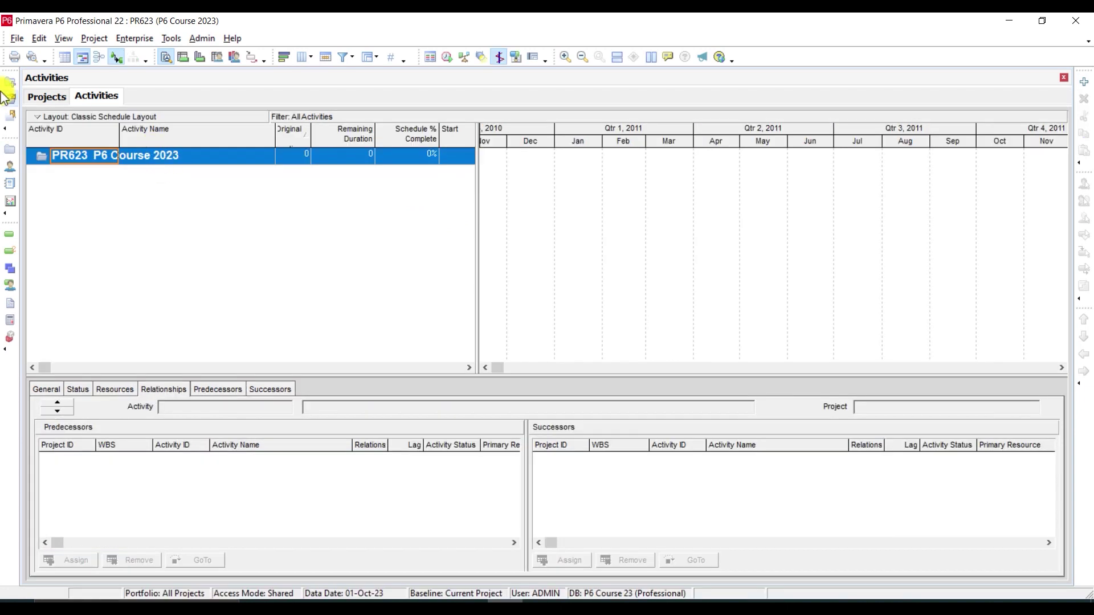
click(17, 38)
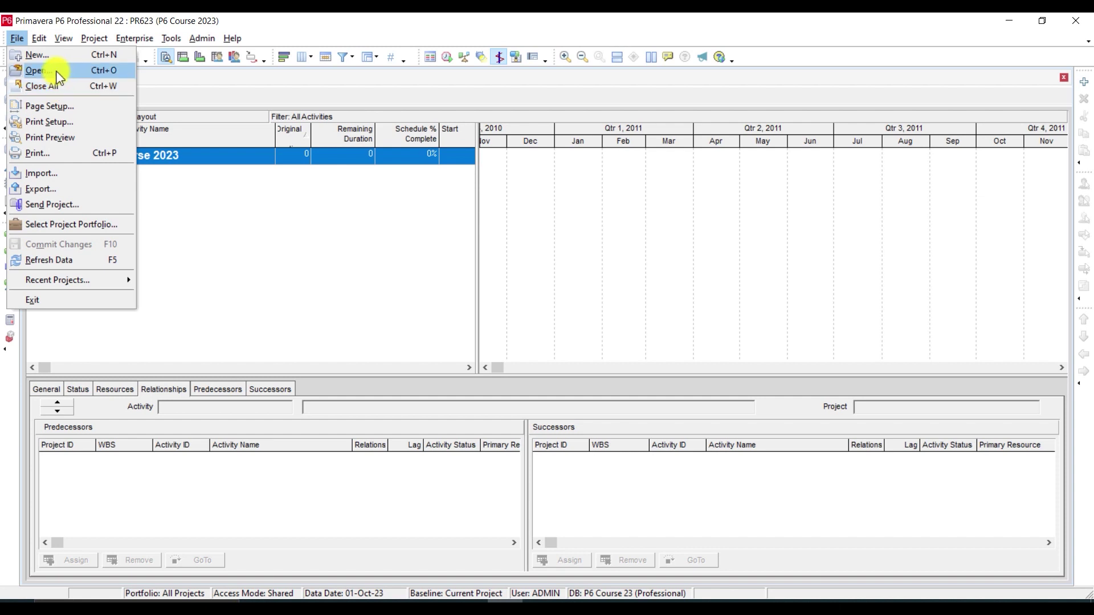
click(250, 231)
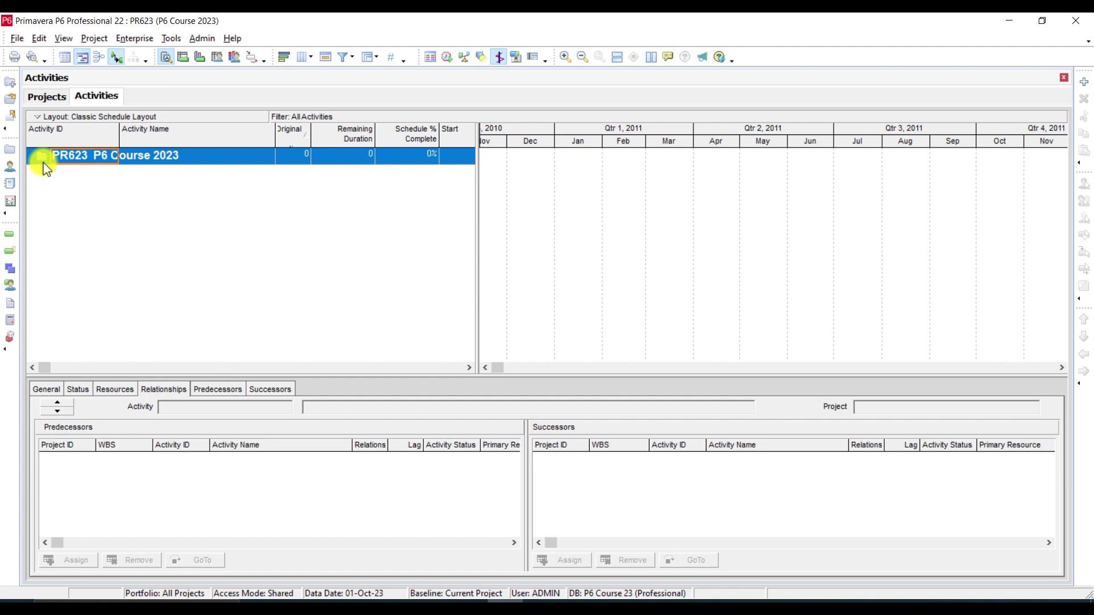
Open the Enterprise global calendars list and select the 6 working days calendar
click(135, 39)
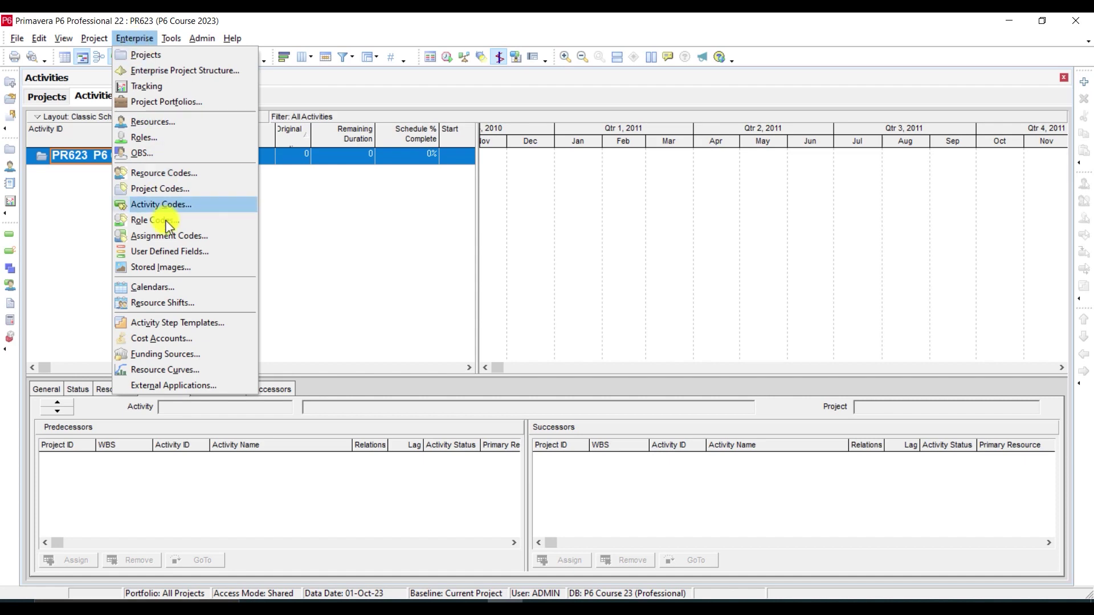
click(154, 286)
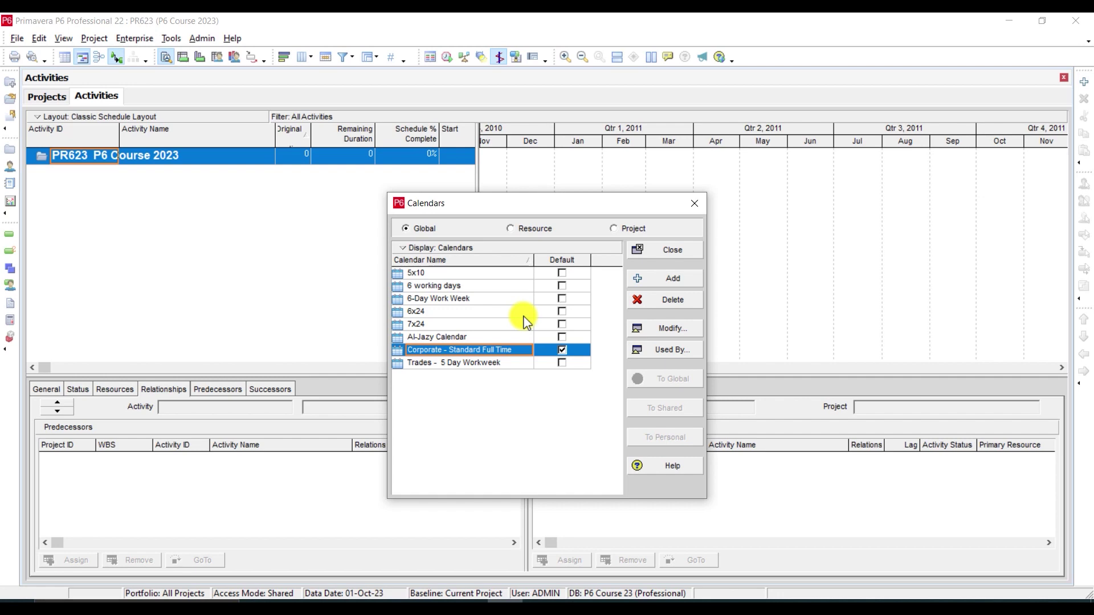
click(485, 306)
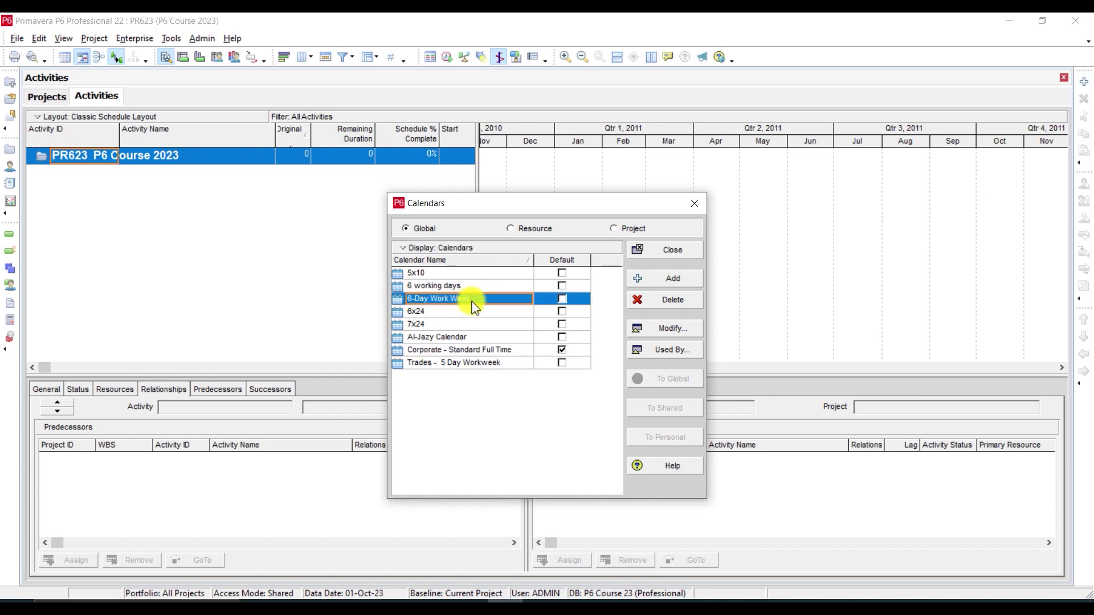
click(465, 286)
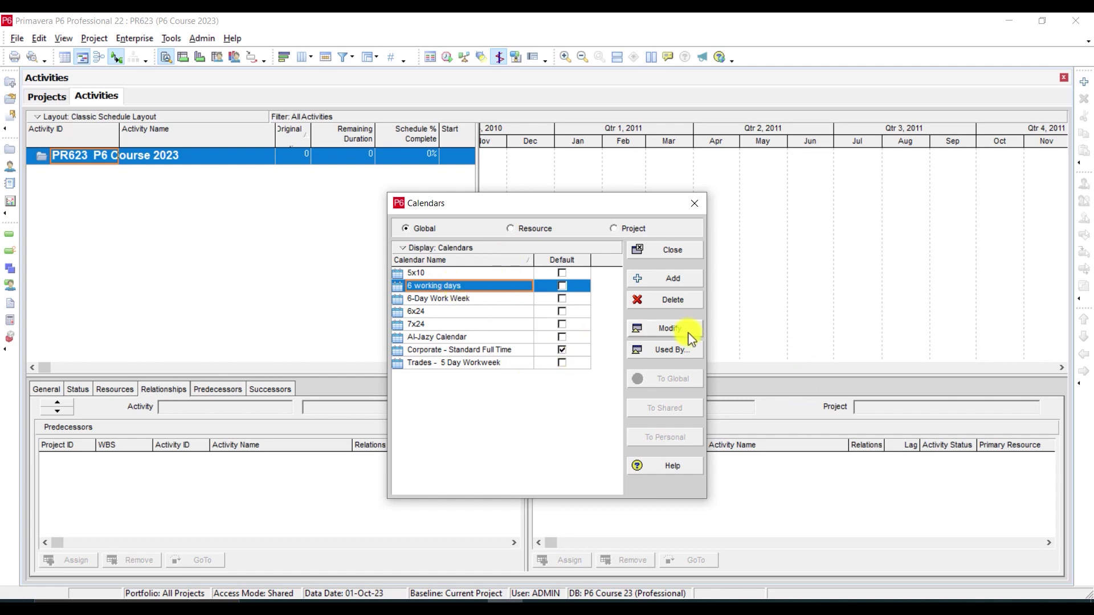
Add a global calendar copied from 6 working days and name it 'P6 Course 6 days'
click(665, 283)
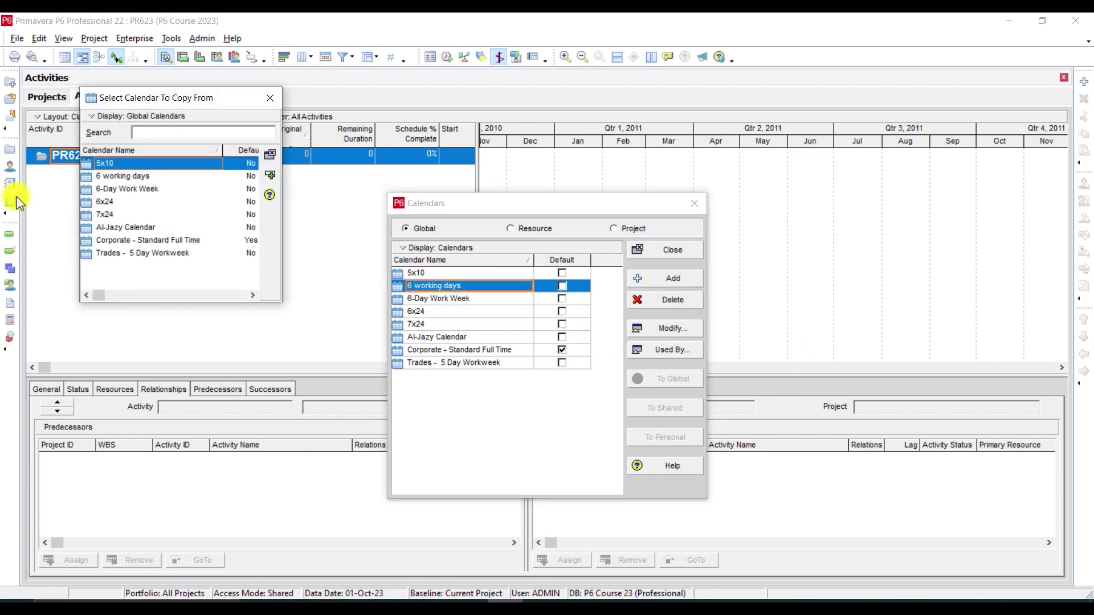
click(146, 176)
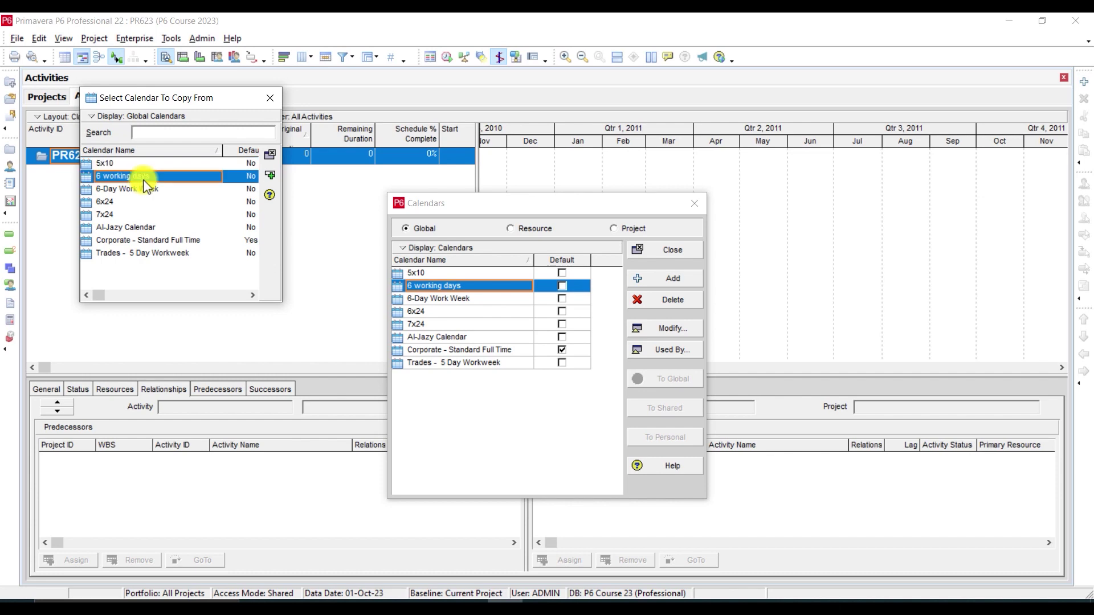
click(270, 175)
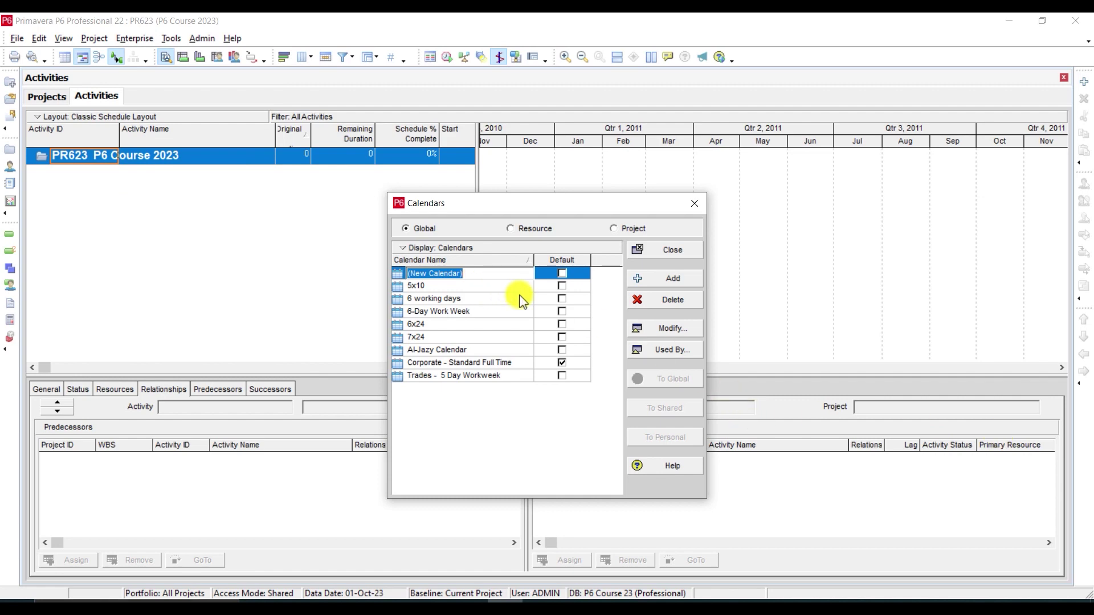
text(P6 )
text(Course )
text(6 days)
click(513, 286)
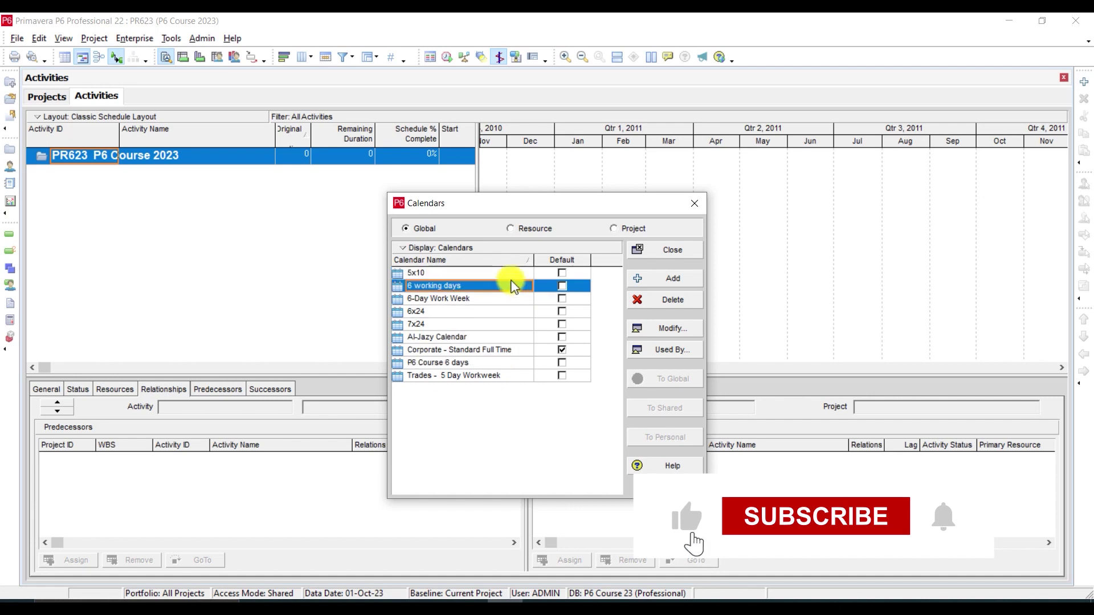
click(459, 363)
Open P6 Course 6 days for editing and page its calendar forward into 2025
click(672, 328)
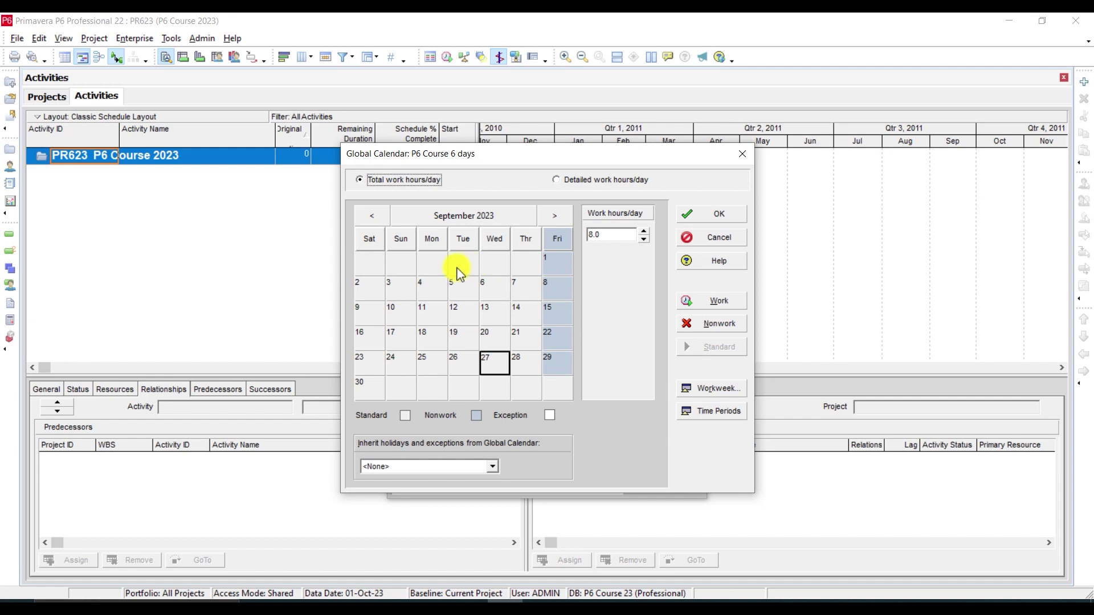
click(557, 218)
click(557, 218)
triple_click(561, 217)
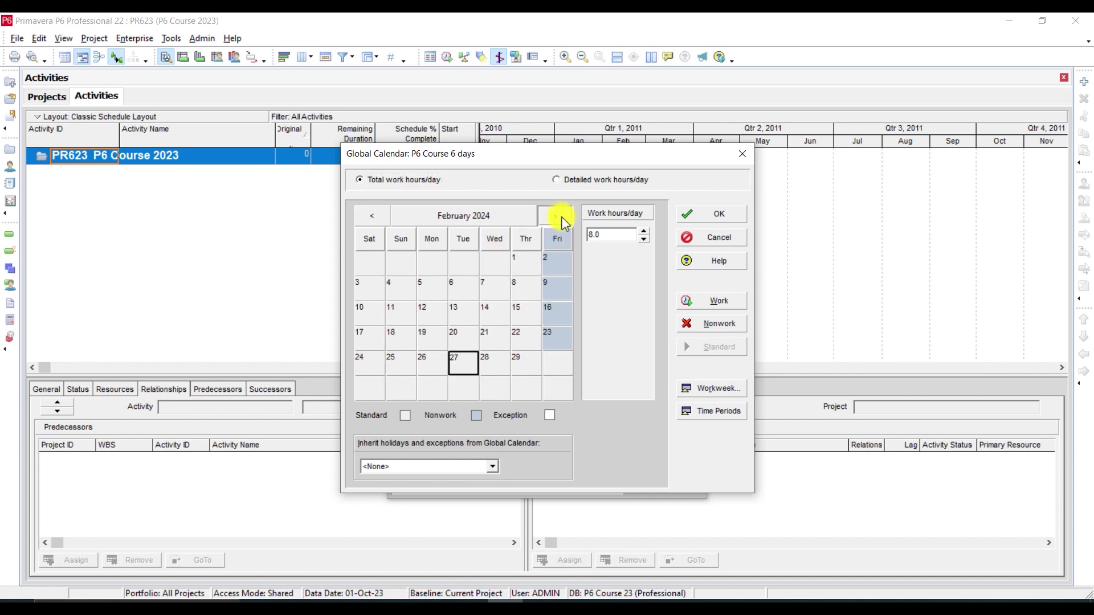
triple_click(561, 217)
double_click(561, 218)
double_click(561, 217)
click(561, 217)
triple_click(561, 218)
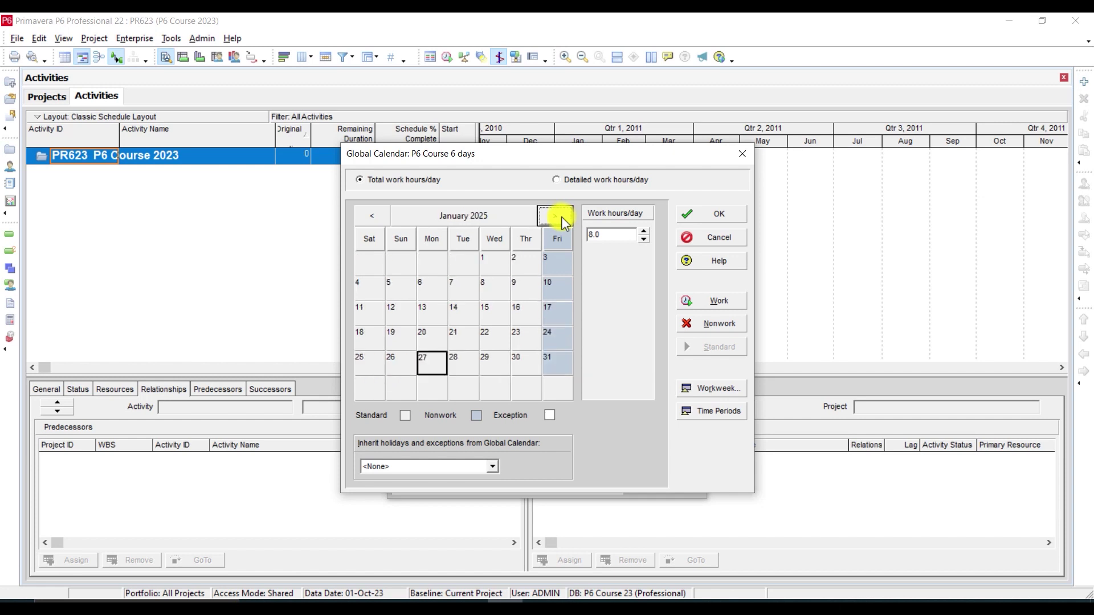
click(561, 218)
double_click(561, 218)
double_click(561, 218)
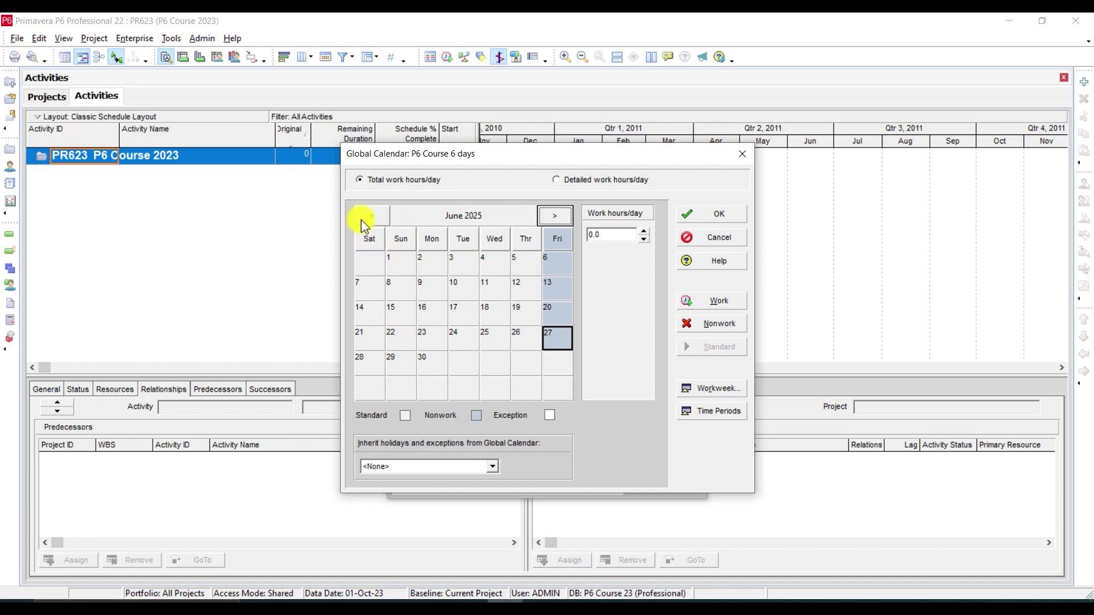
Step the calendar back month by month to January 2025
click(366, 220)
double_click(367, 220)
click(367, 218)
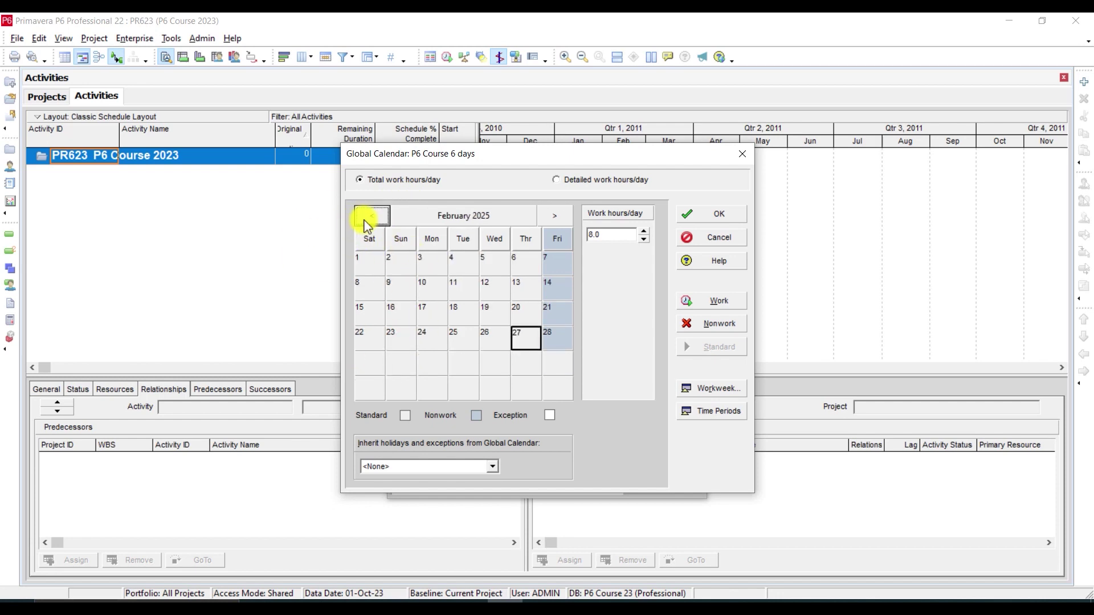
click(366, 219)
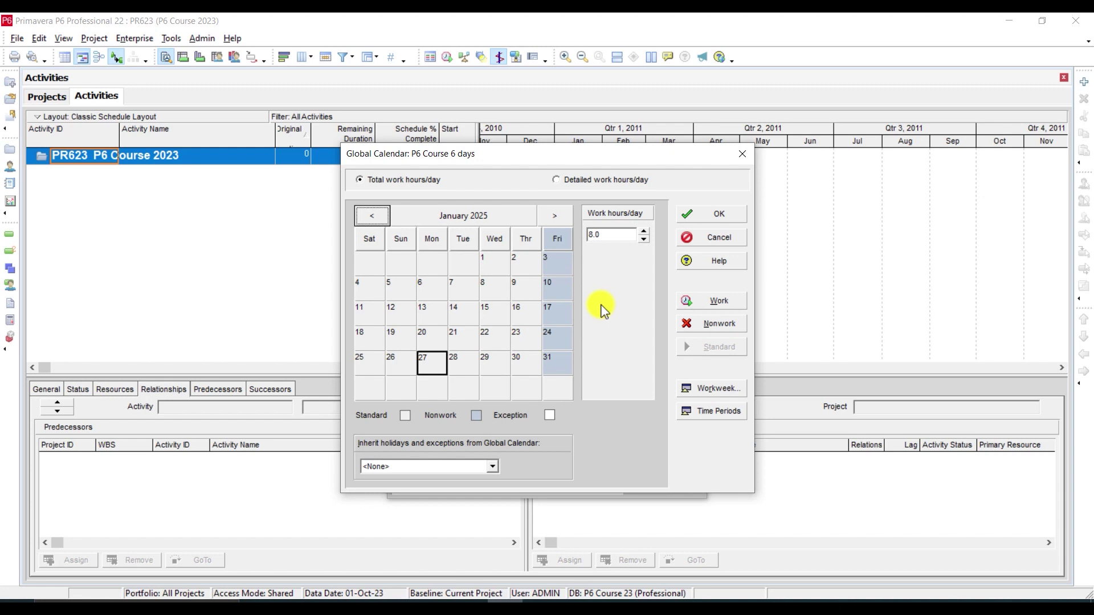
Check the calendar's standard weekly hours, then bring up Hours per Time Period
click(716, 391)
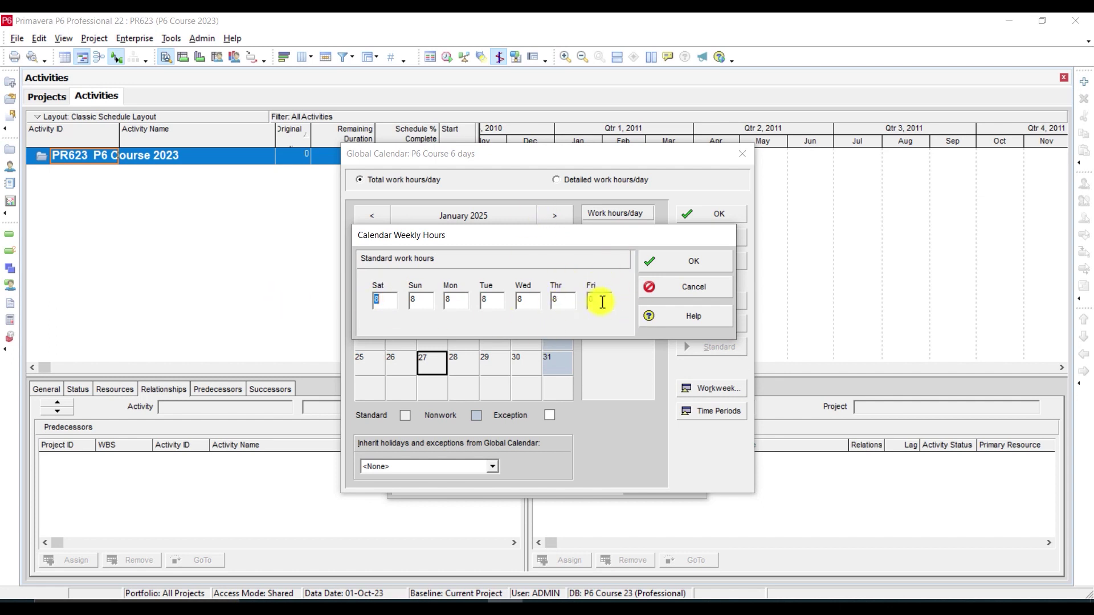
click(696, 262)
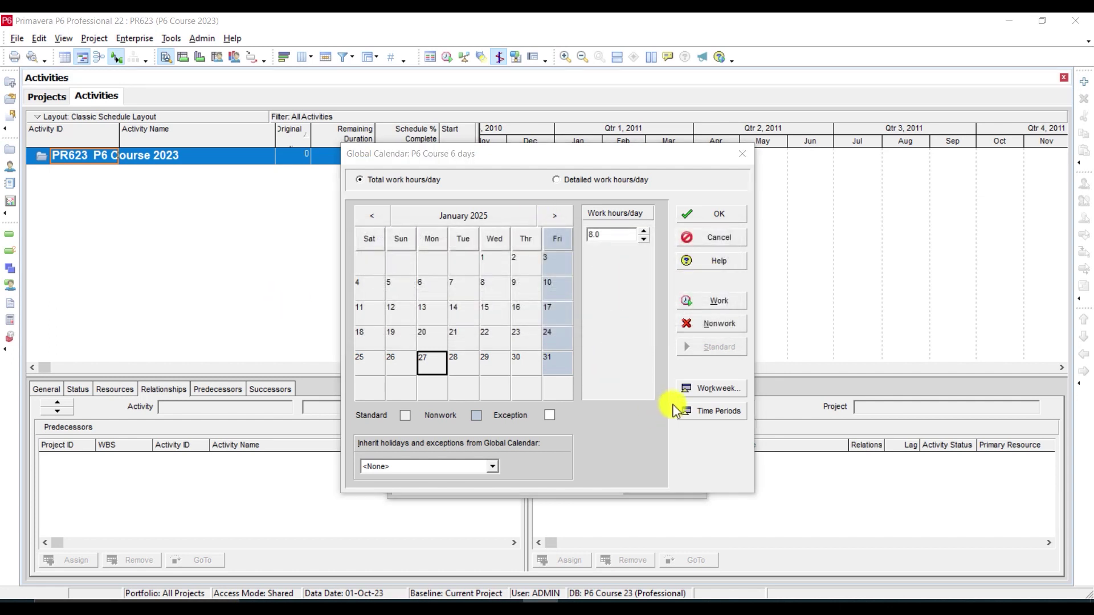
click(716, 411)
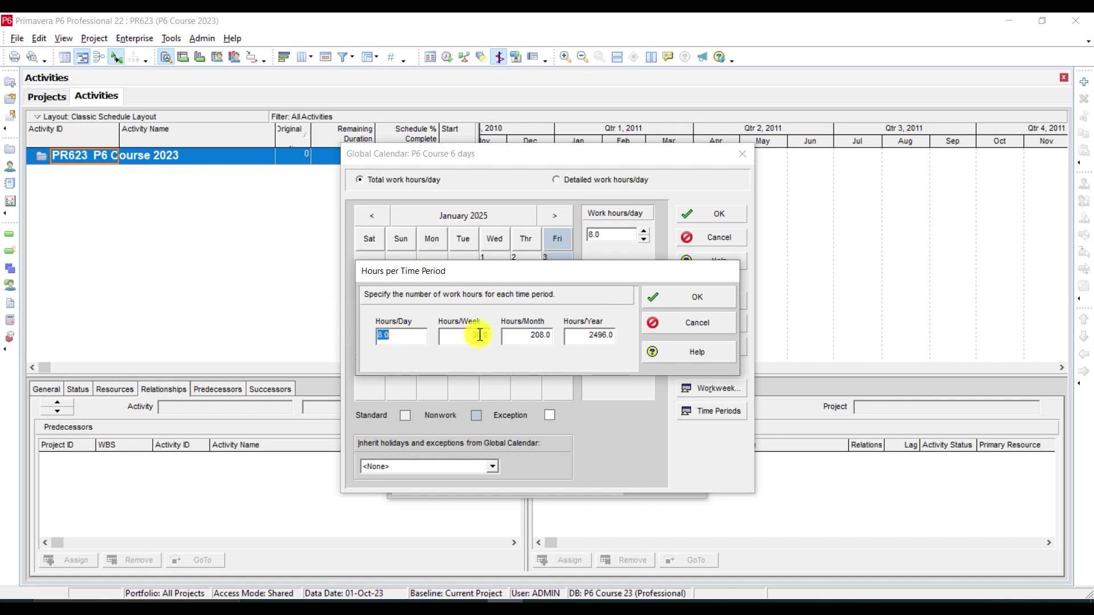
Replace the 30.0 Hours/Week value with 48 and accept the time-period settings
double_click(480, 335)
text(48)
key(Return)
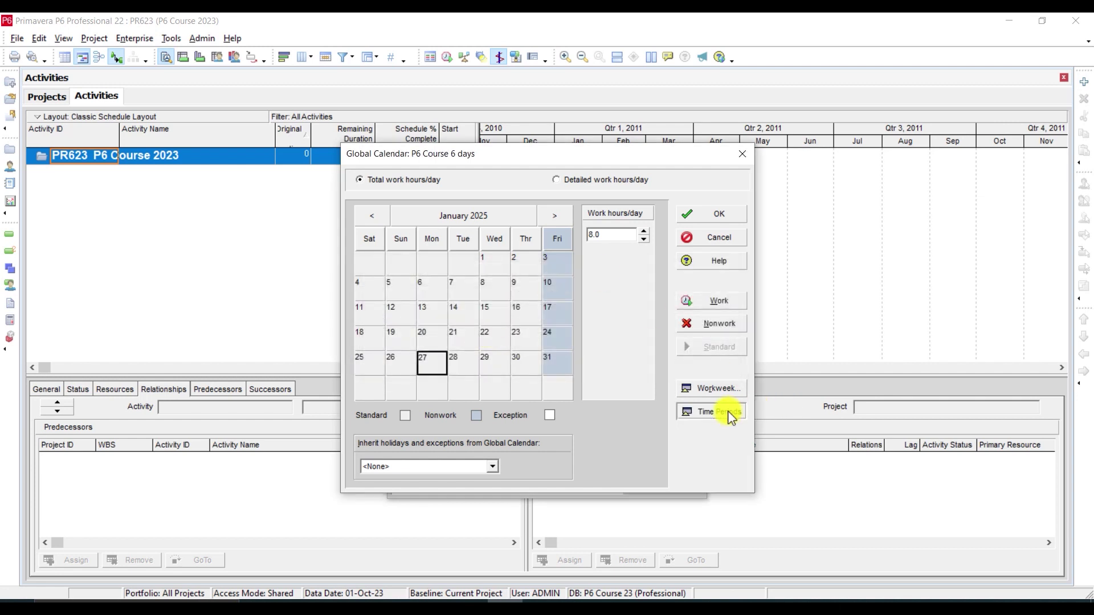
click(730, 417)
click(485, 335)
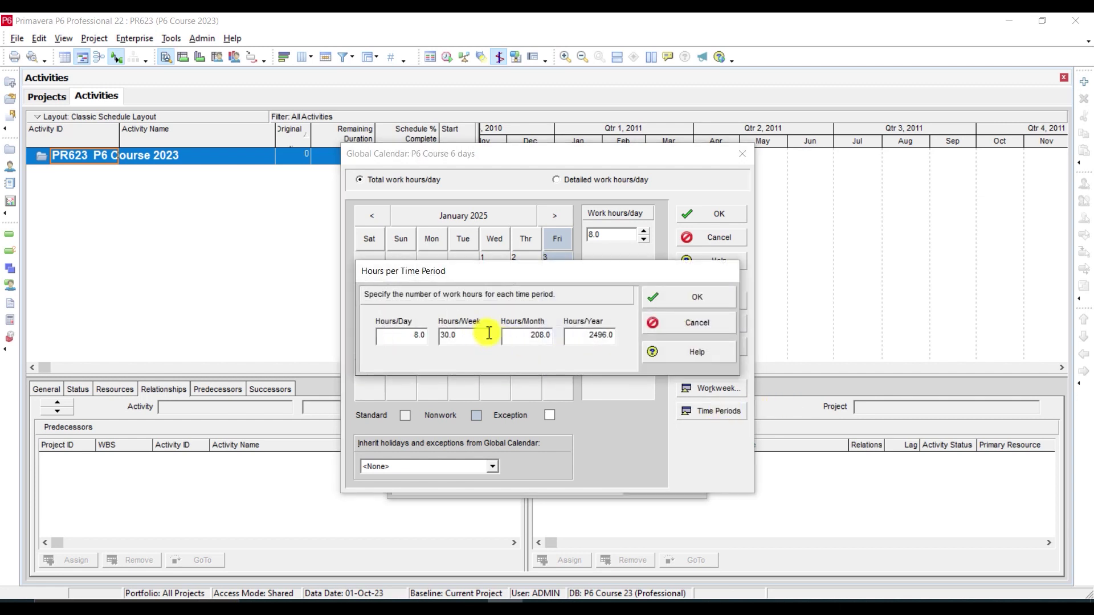
double_click(479, 335)
text(48)
click(528, 334)
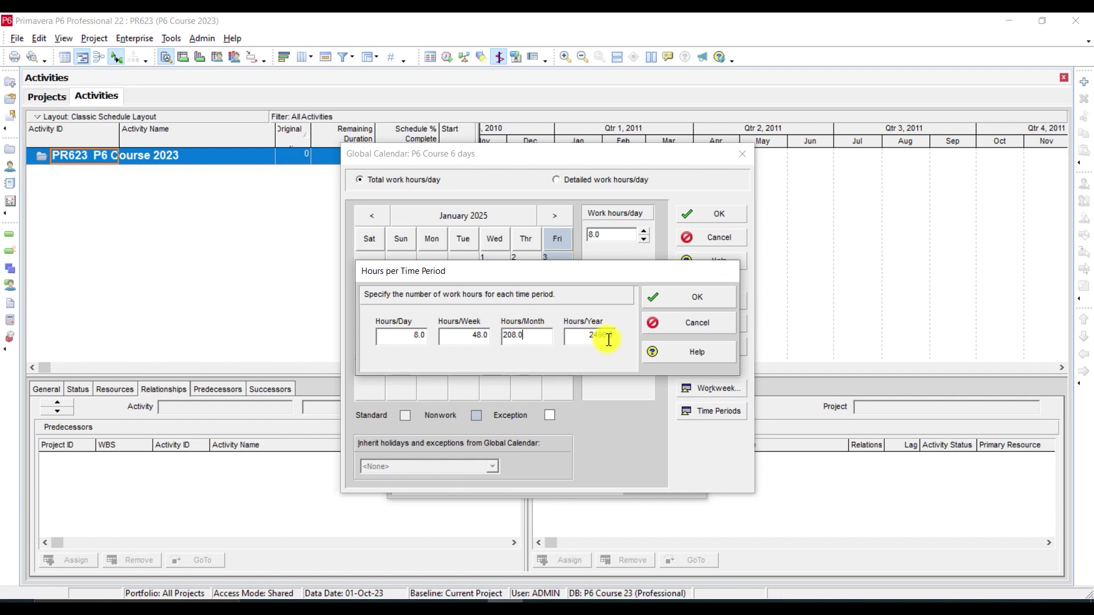
click(677, 305)
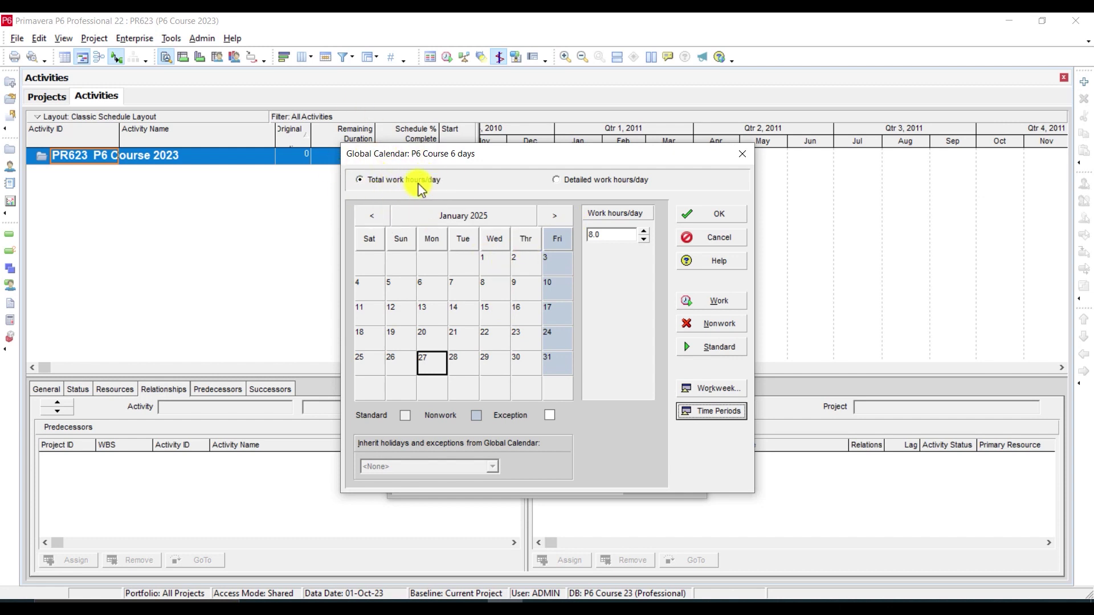
Switch to Detailed work hours/day and select the midday half-hours in the grid
click(574, 184)
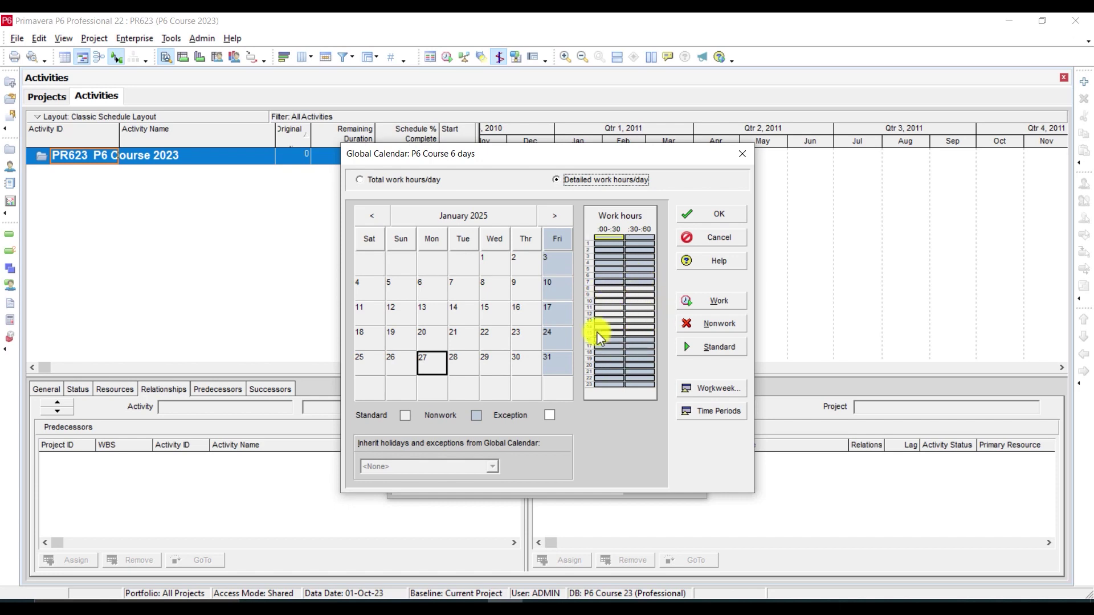
drag(597, 332, 635, 316)
In Weekly Hours, make 12:00–13:00 nonwork for Saturday through Thursday
click(719, 388)
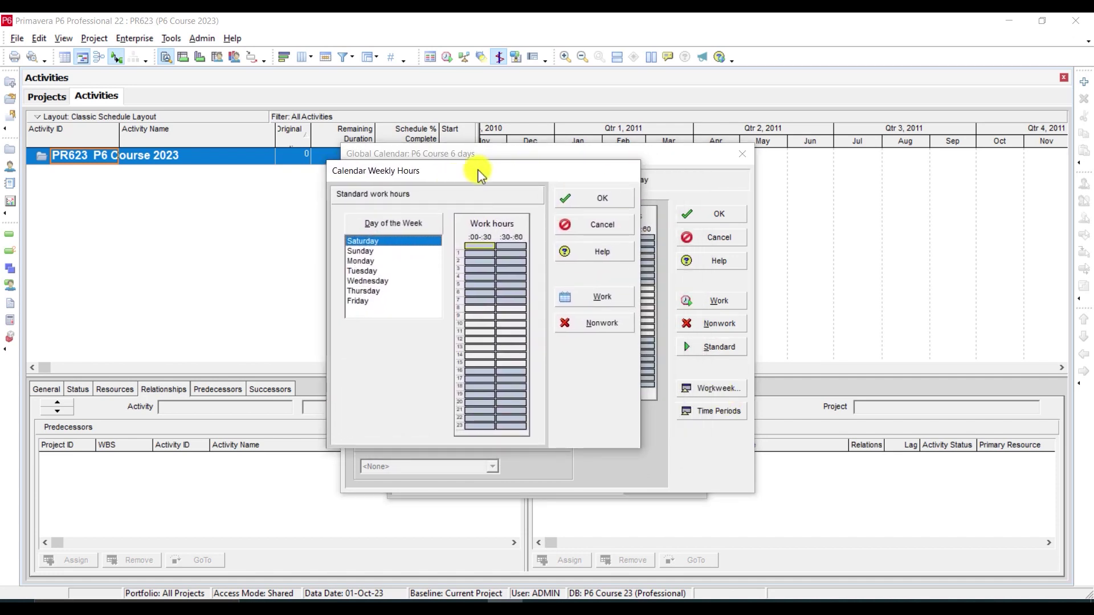
drag(481, 170, 215, 298)
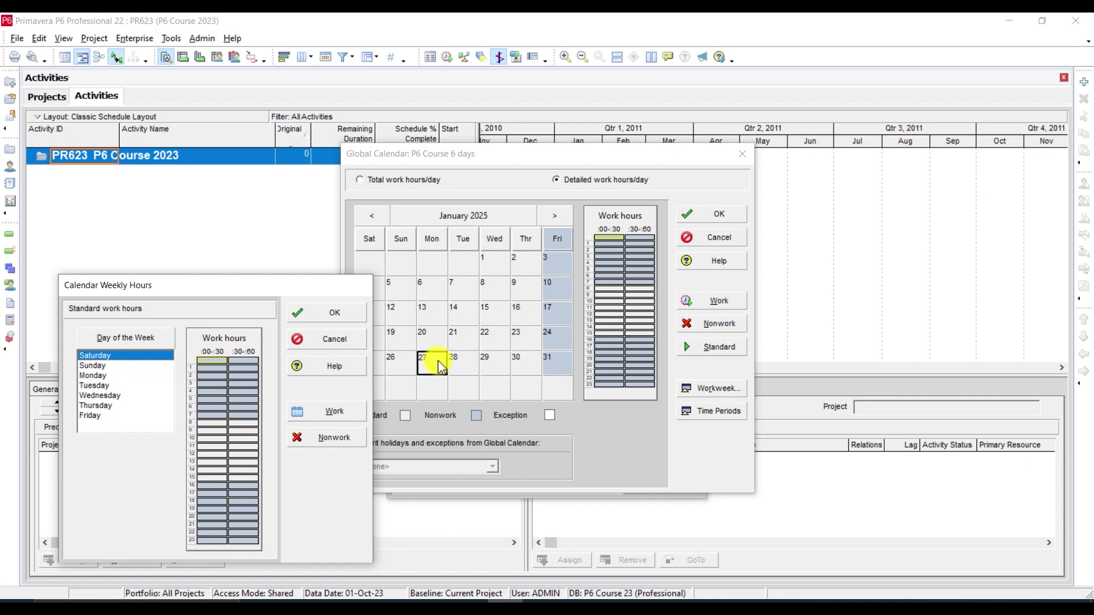
drag(231, 285, 542, 194)
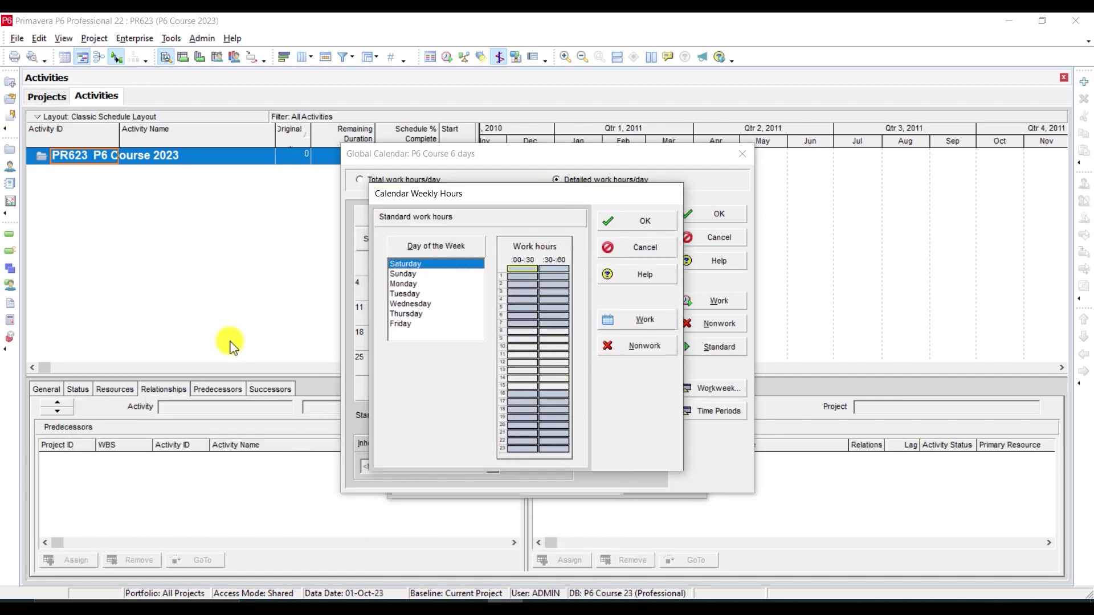
shift+click(415, 315)
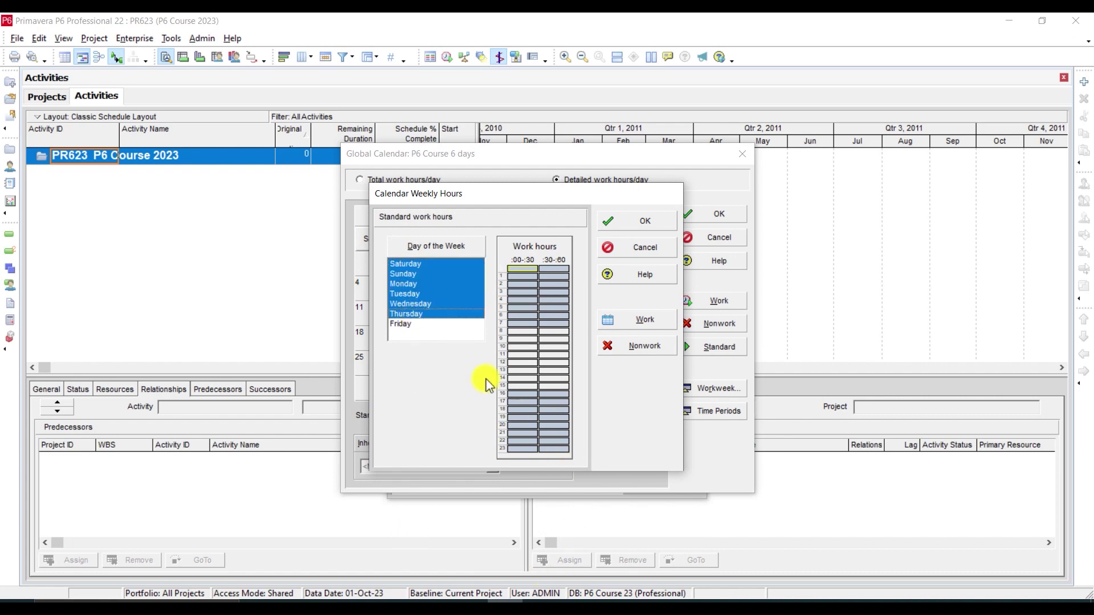
drag(521, 363, 552, 363)
click(641, 345)
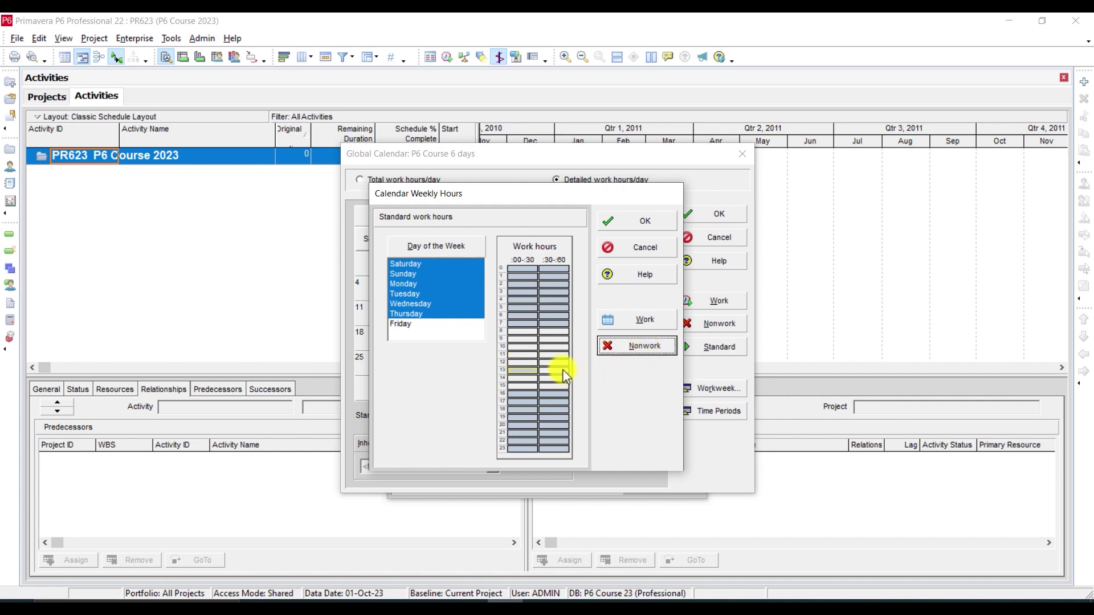
click(642, 320)
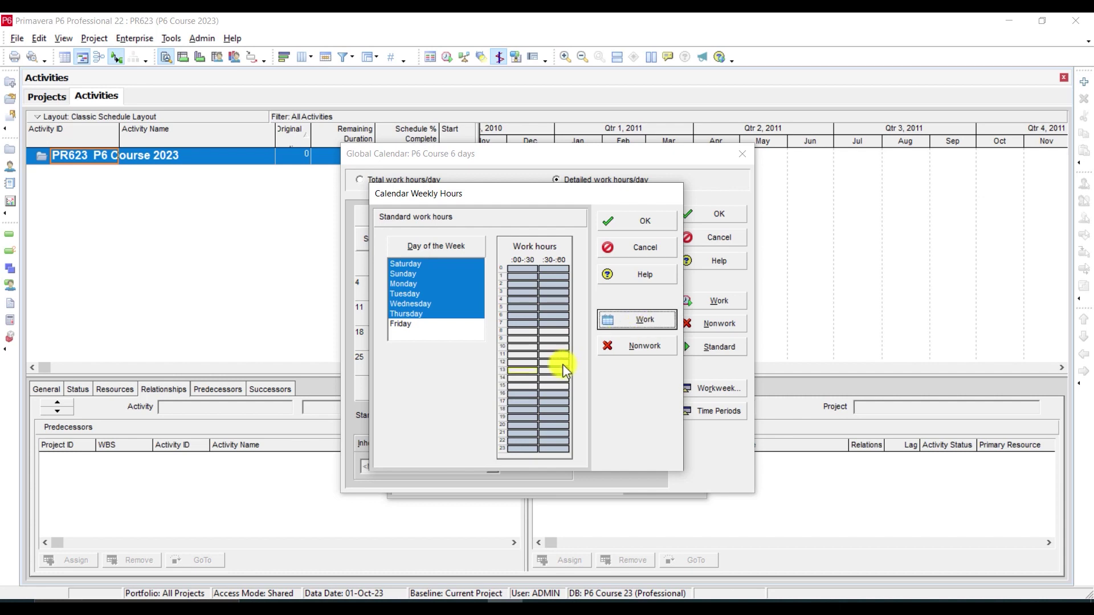
click(522, 362)
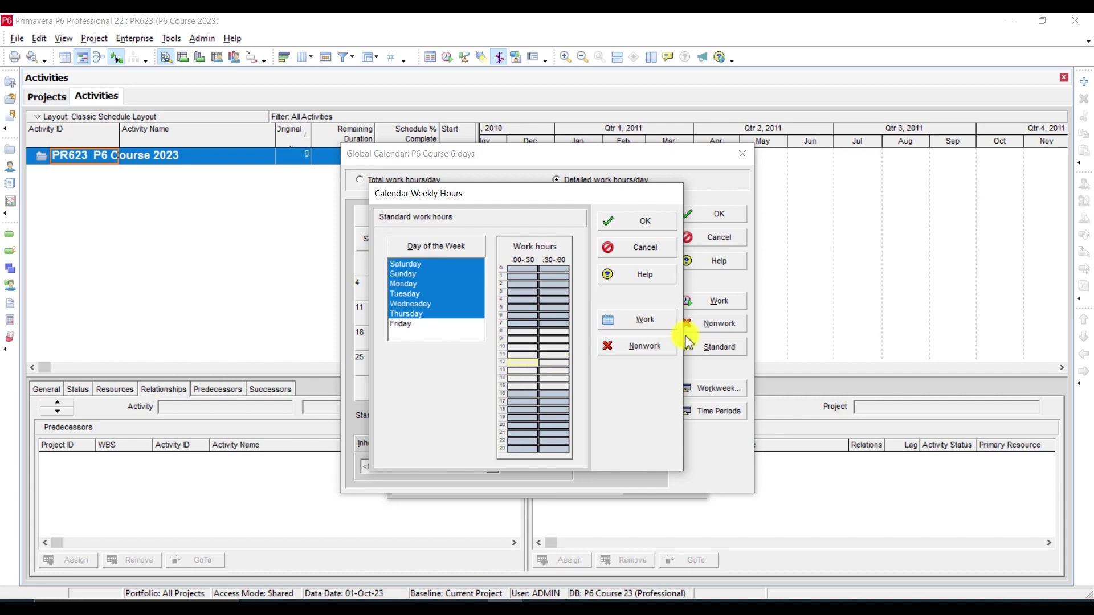
click(626, 345)
click(562, 363)
click(639, 346)
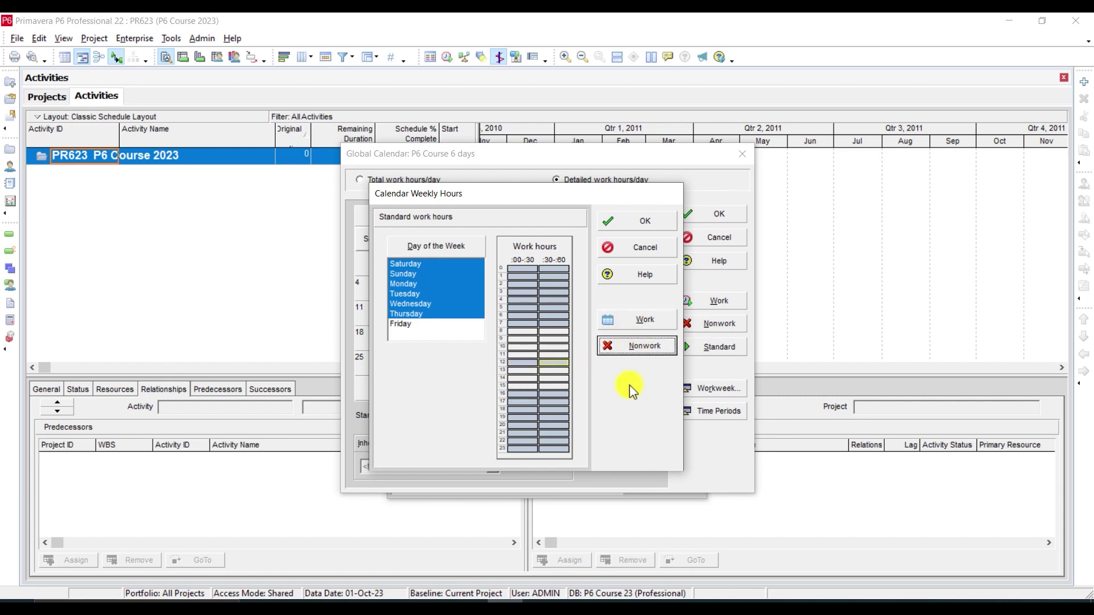
Make the 16:00–17:00 hour work time for those days
click(522, 392)
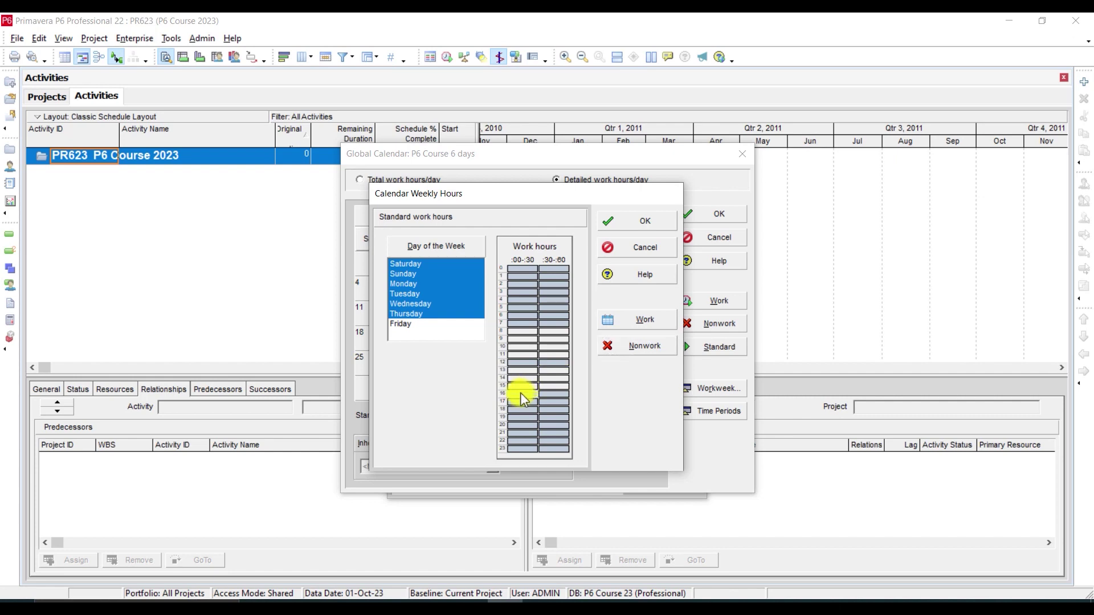
click(557, 395)
click(642, 319)
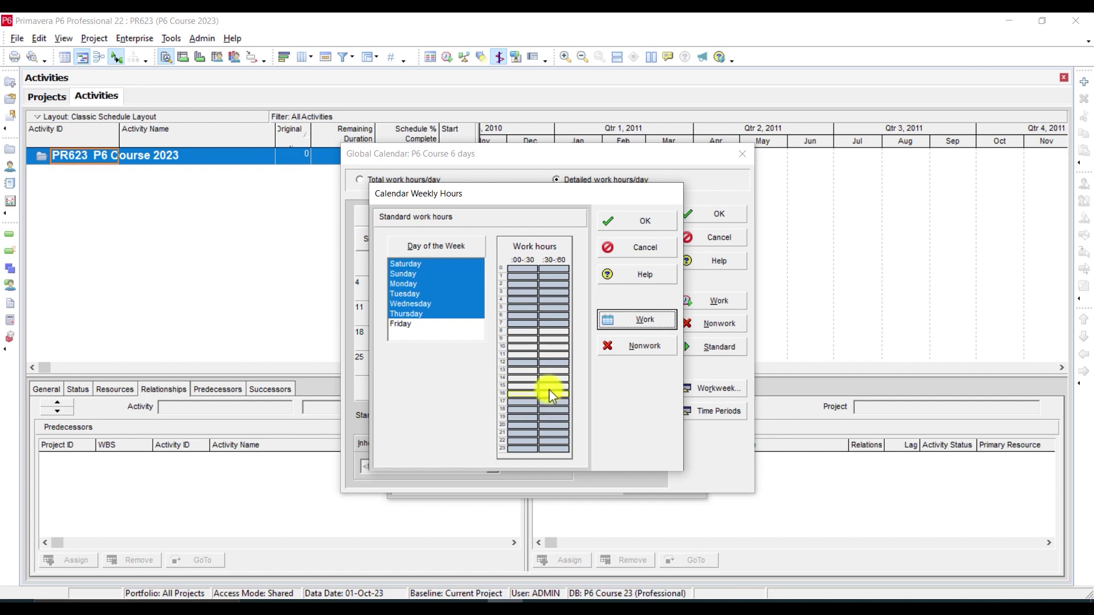
Verify each day's hours from Friday through Thursday and accept the weekly hours
click(416, 325)
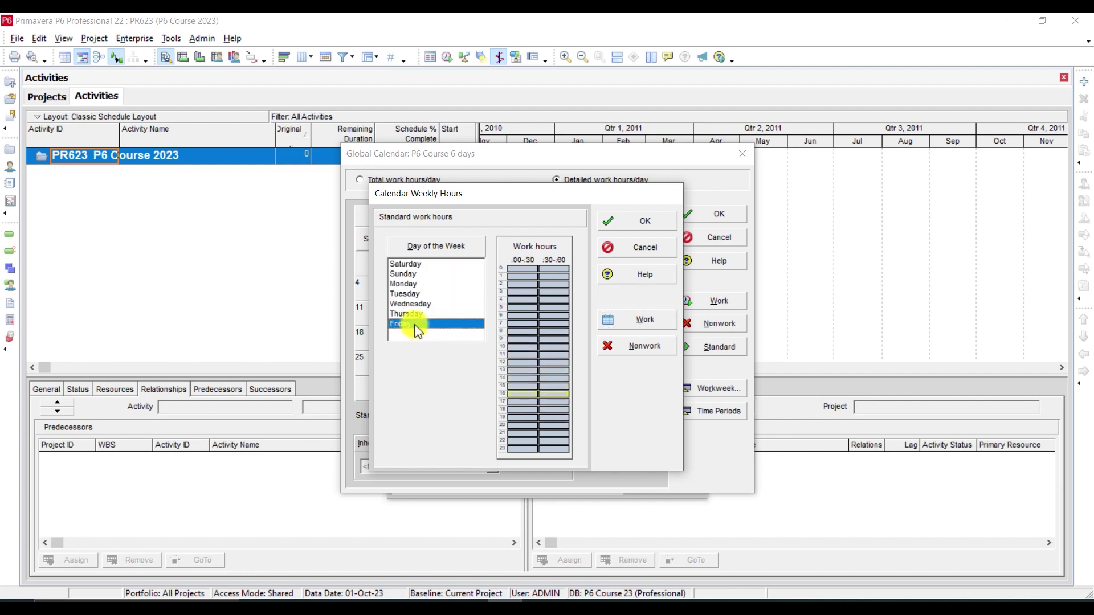
click(418, 265)
click(418, 274)
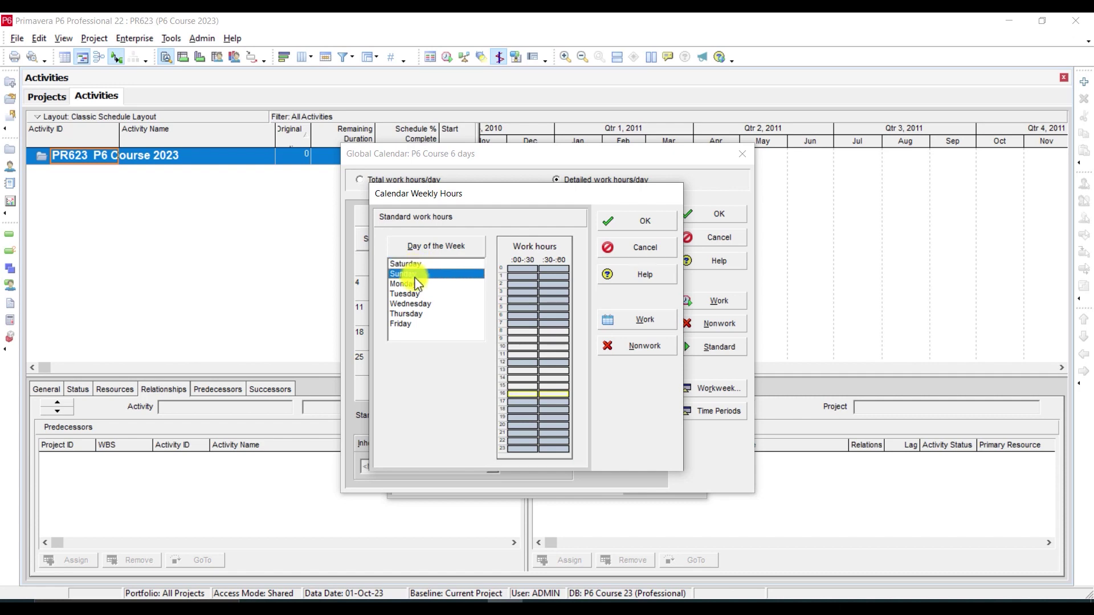
click(415, 284)
click(415, 293)
click(415, 304)
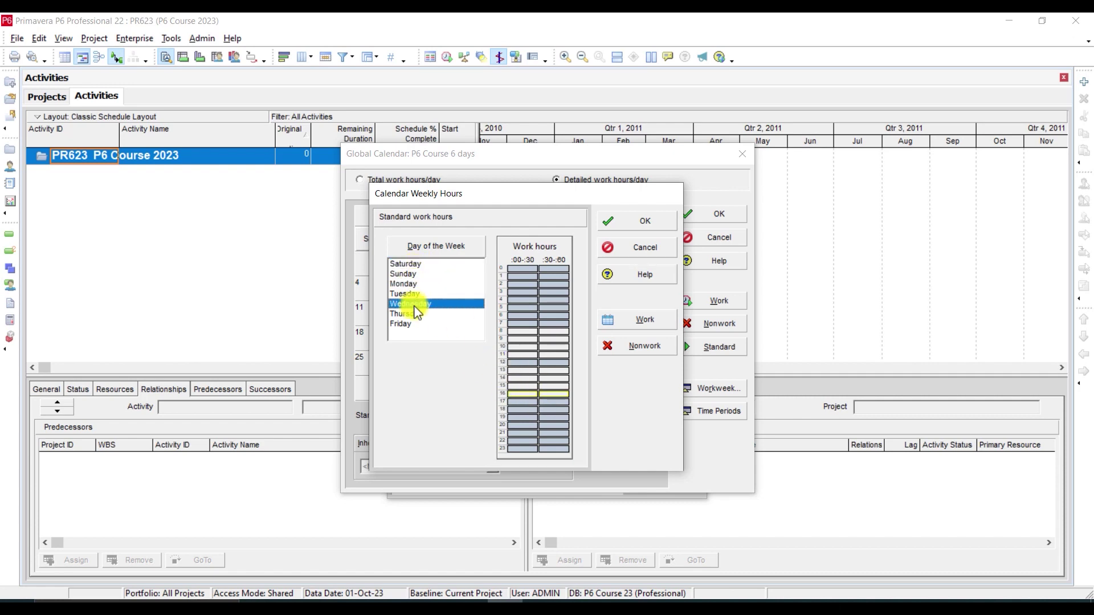
click(415, 314)
click(630, 220)
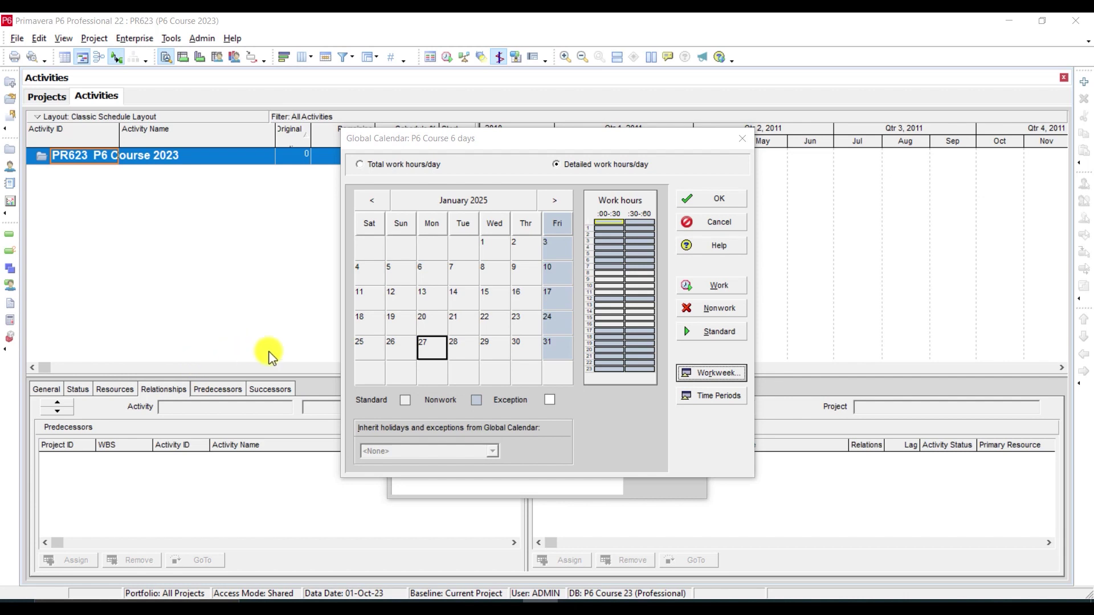
Page the P6 Course 6 days calendar from 2025 back to November 2023
click(563, 197)
click(563, 196)
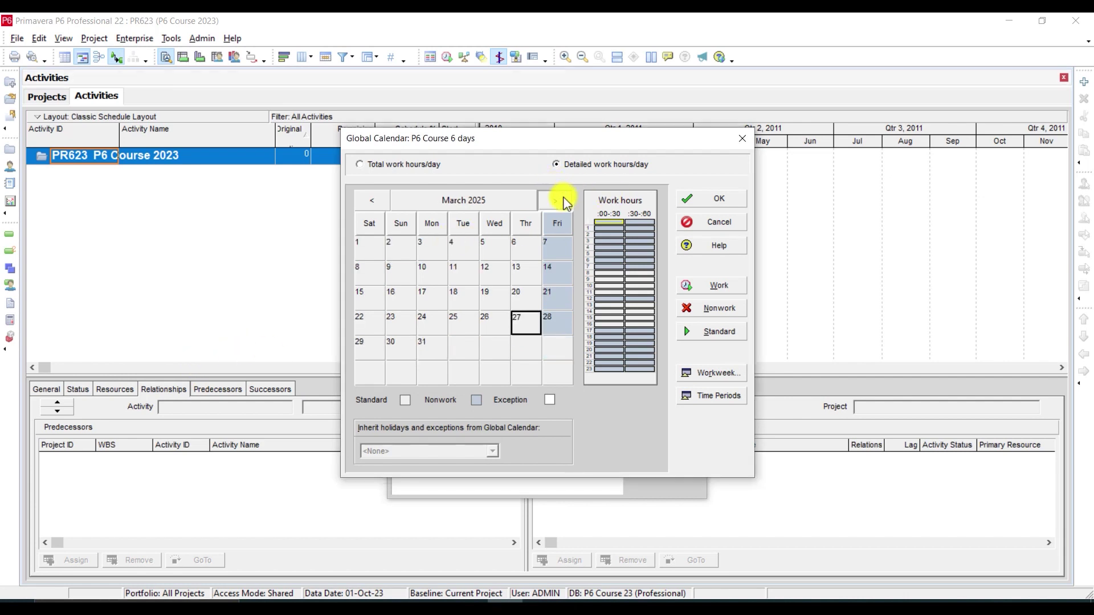
click(563, 197)
click(563, 197)
click(370, 205)
click(371, 205)
click(370, 205)
click(371, 205)
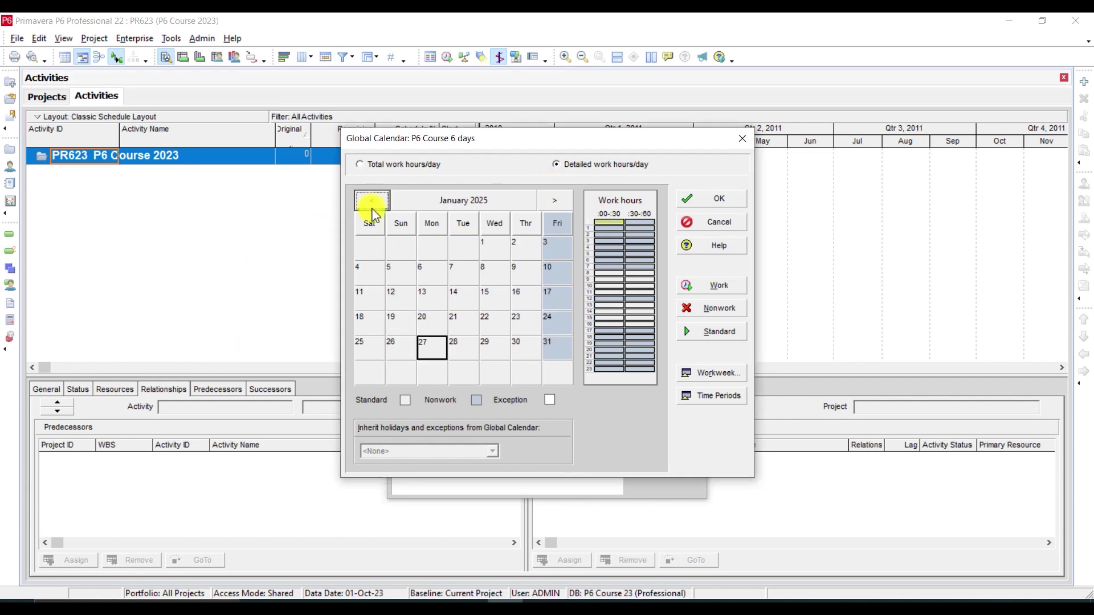
click(372, 205)
click(372, 206)
click(372, 211)
click(372, 211)
click(372, 211)
click(372, 210)
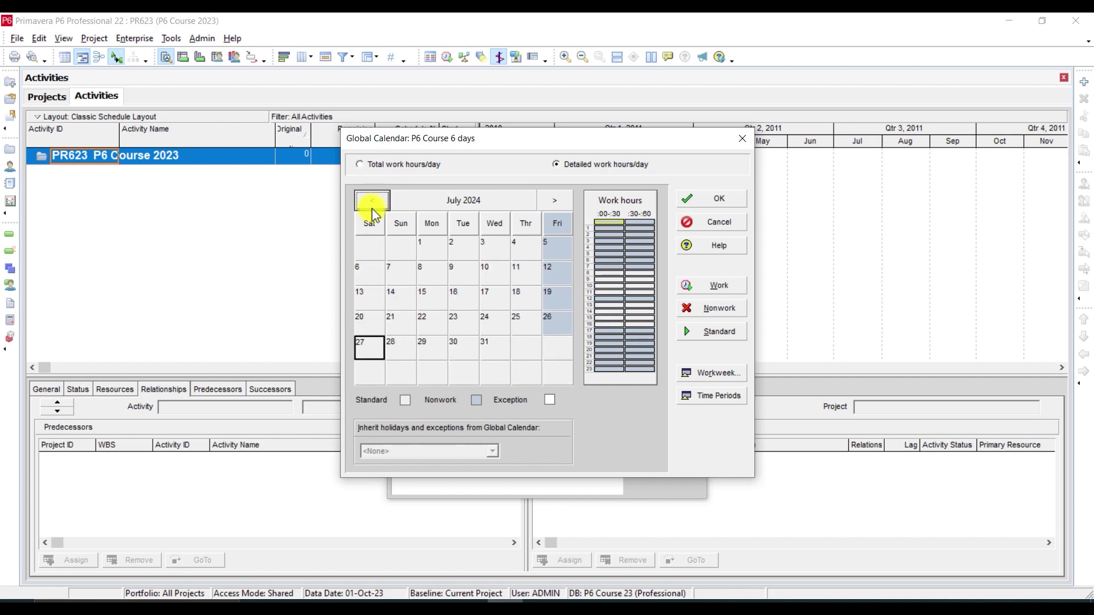
click(372, 203)
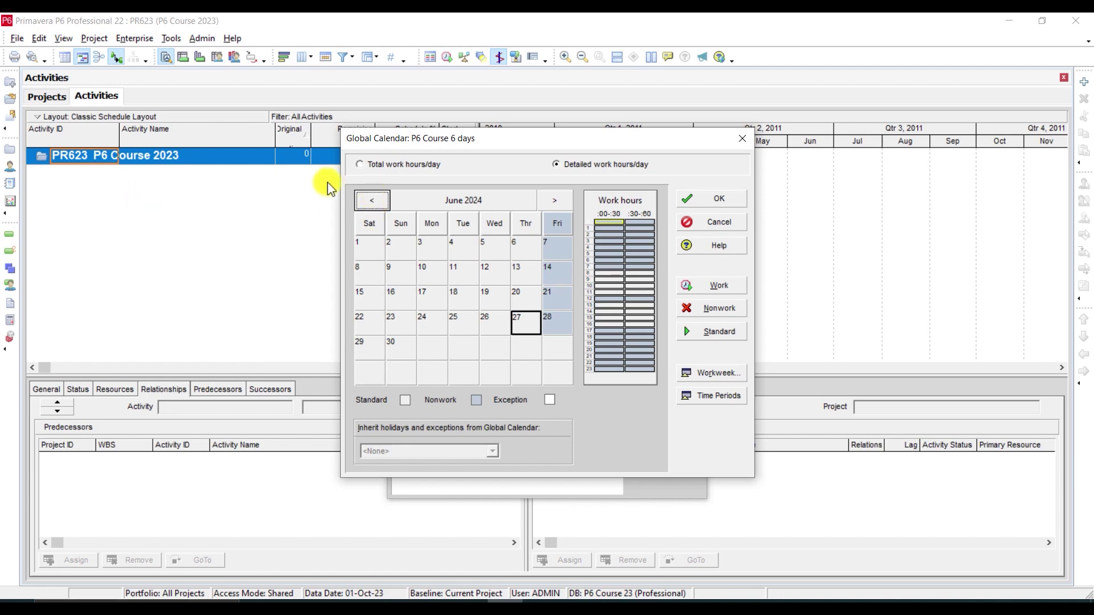
click(371, 200)
click(372, 200)
click(372, 200)
click(372, 200)
click(371, 200)
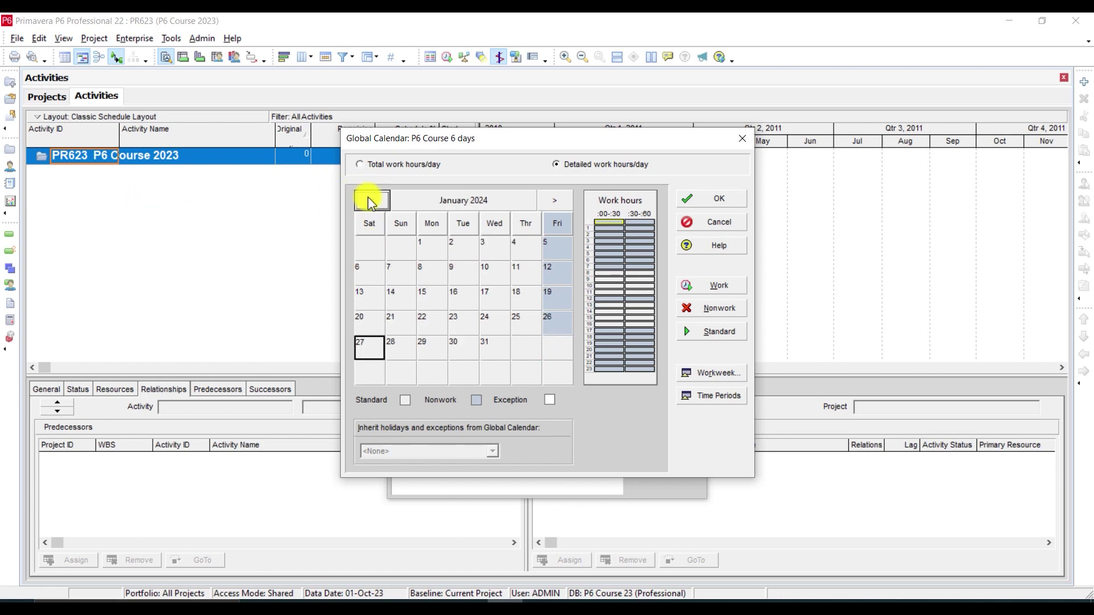
click(371, 199)
click(371, 199)
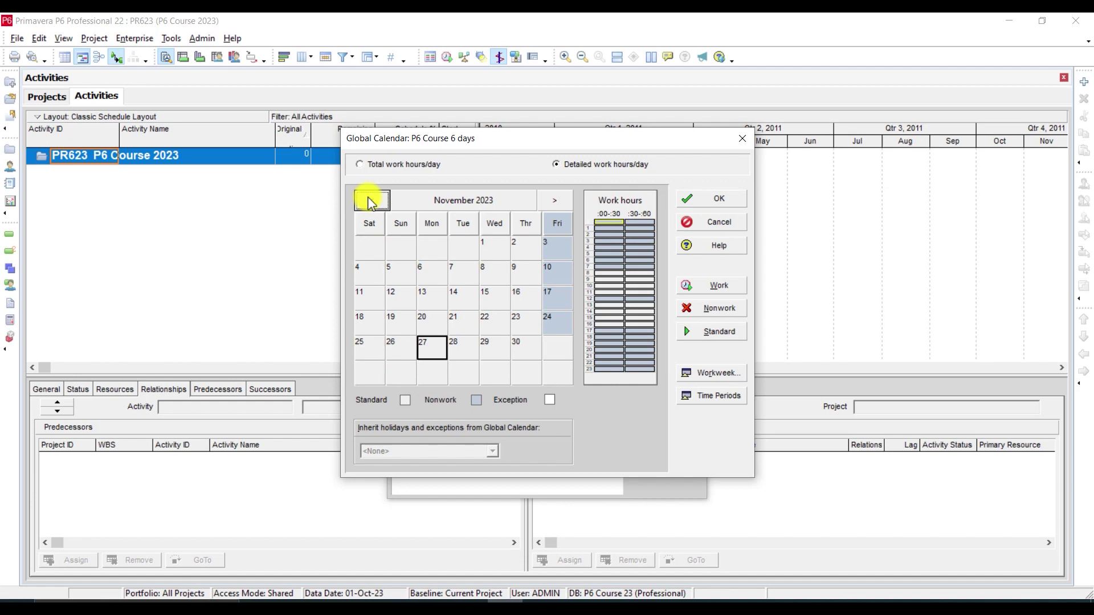
click(372, 199)
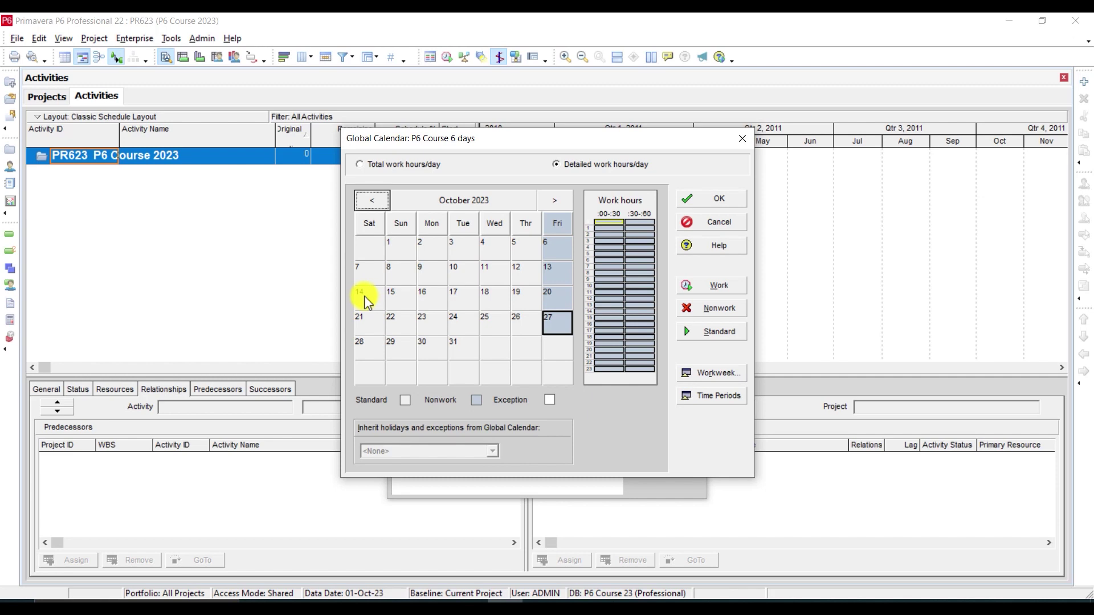
Move forward to January 2024 and make 1 January a nonwork day
click(551, 200)
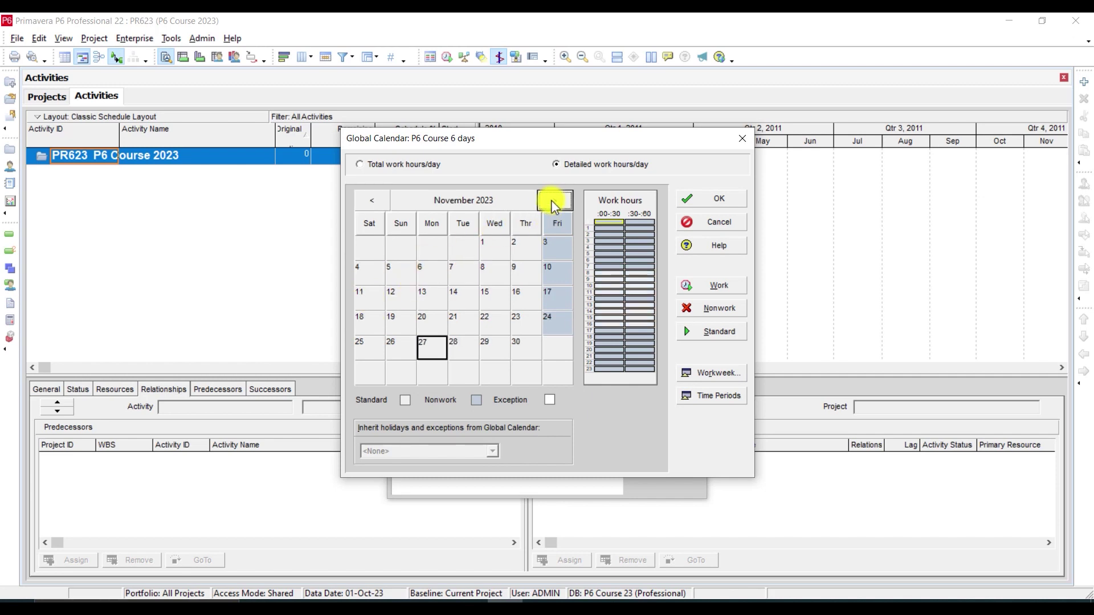
click(551, 200)
click(551, 200)
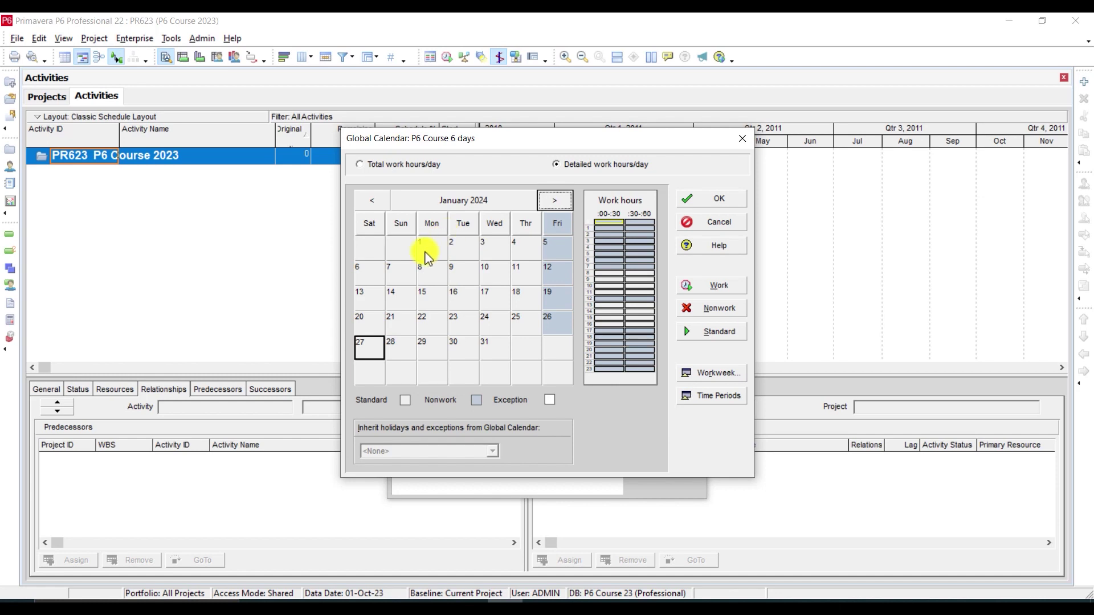
click(429, 248)
click(700, 308)
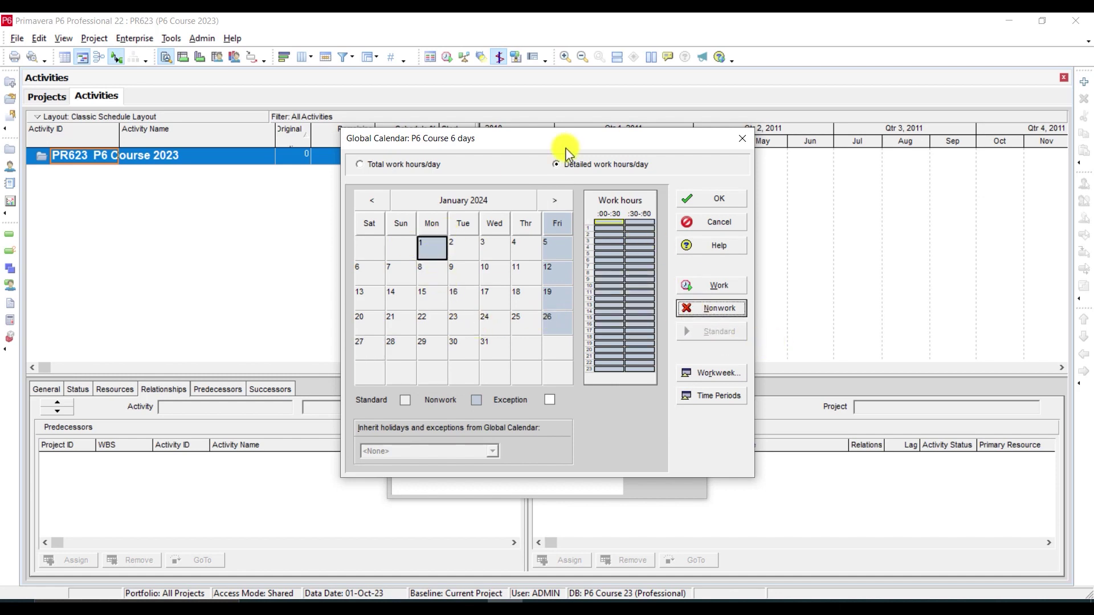
Make 25–26 February 2024 nonwork days, then advance to March 2024
click(556, 210)
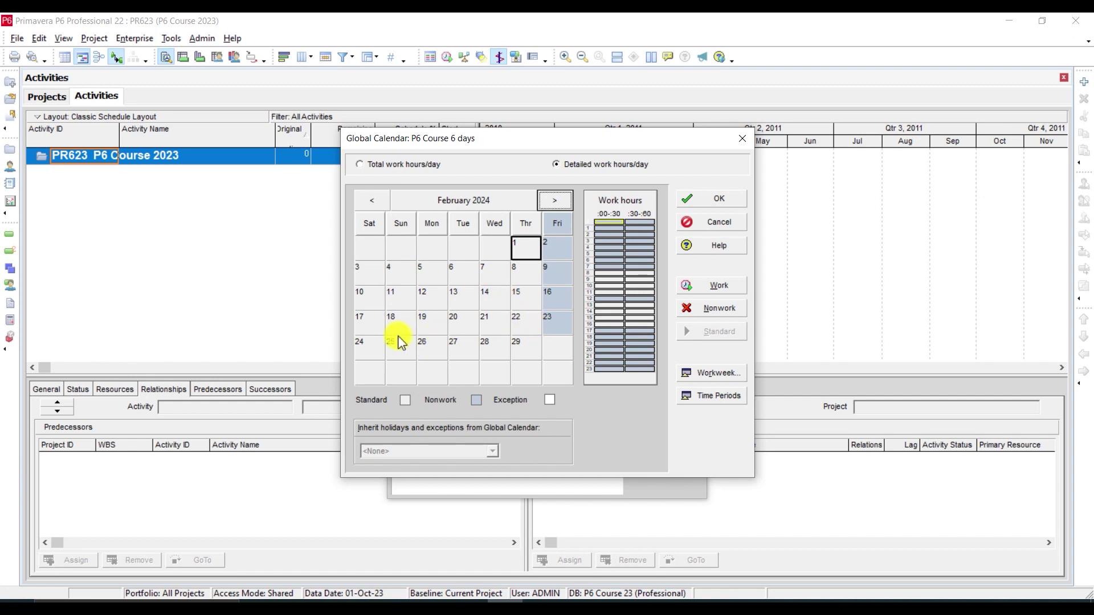
click(401, 354)
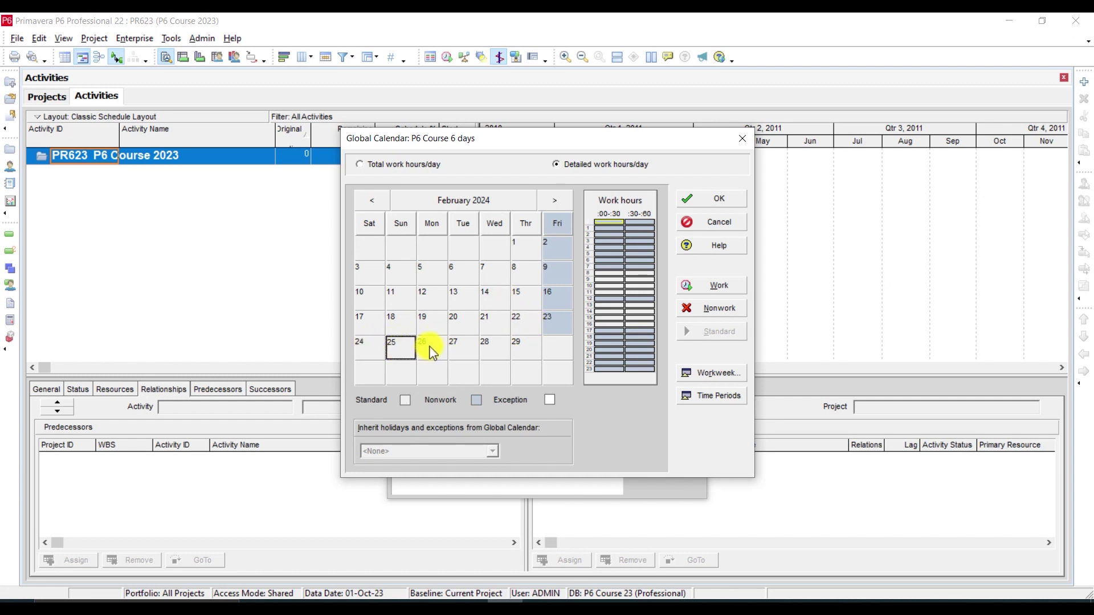
ctrl+click(430, 350)
click(717, 309)
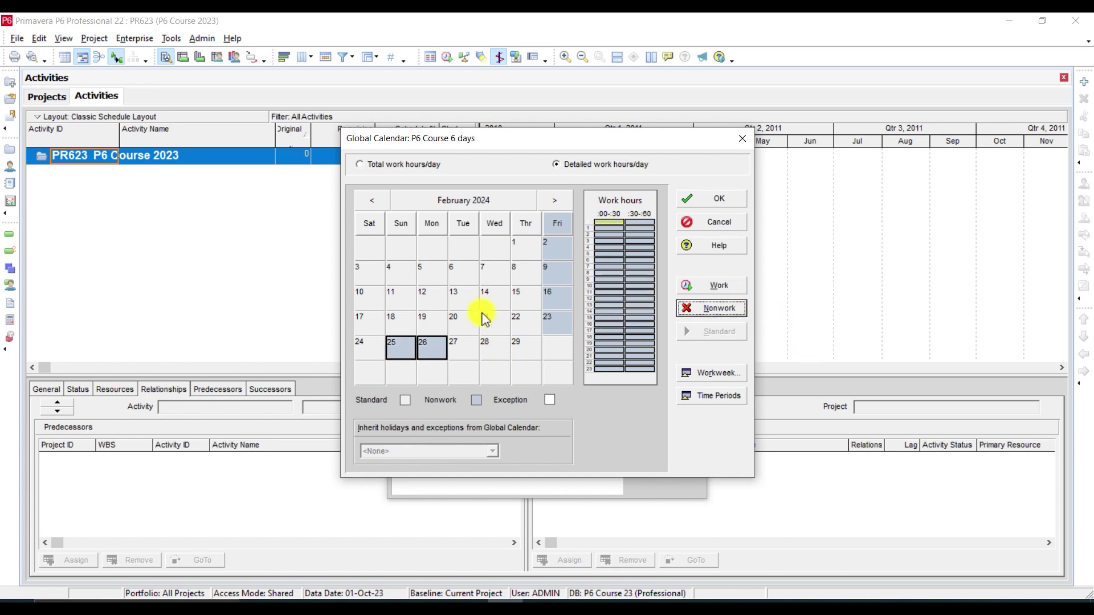
click(563, 203)
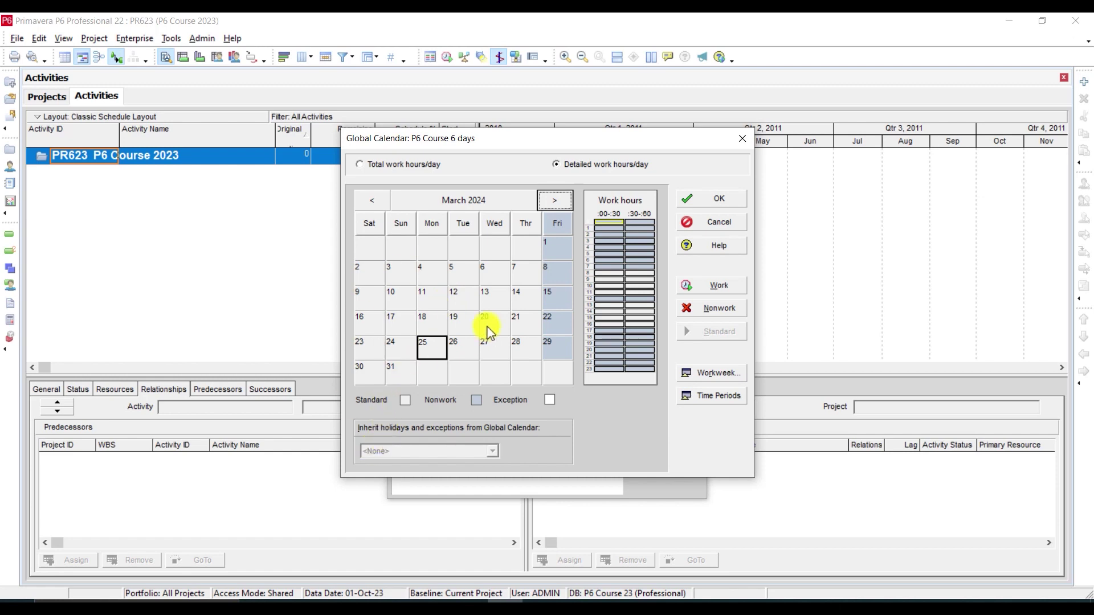
Mark 10–31 March 2024 as nonwork days in the calendar
click(397, 299)
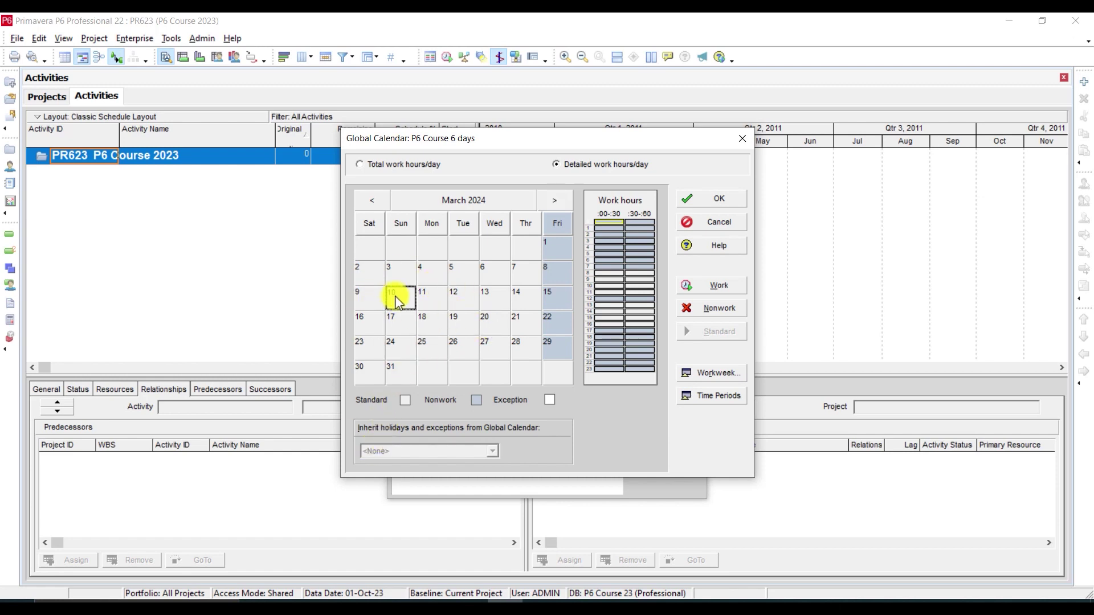
shift+click(406, 372)
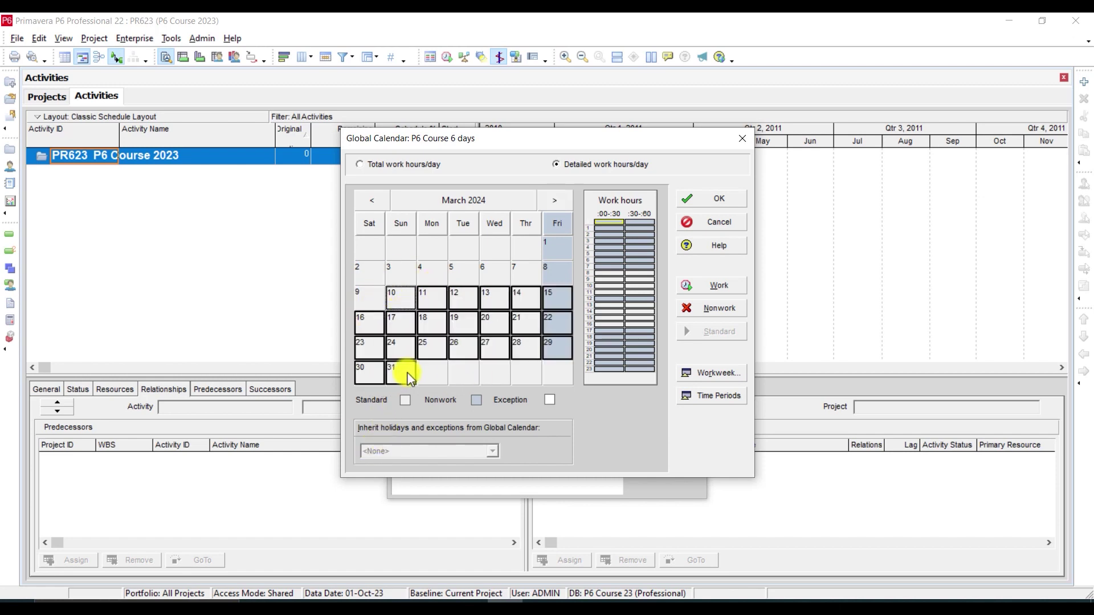
click(691, 309)
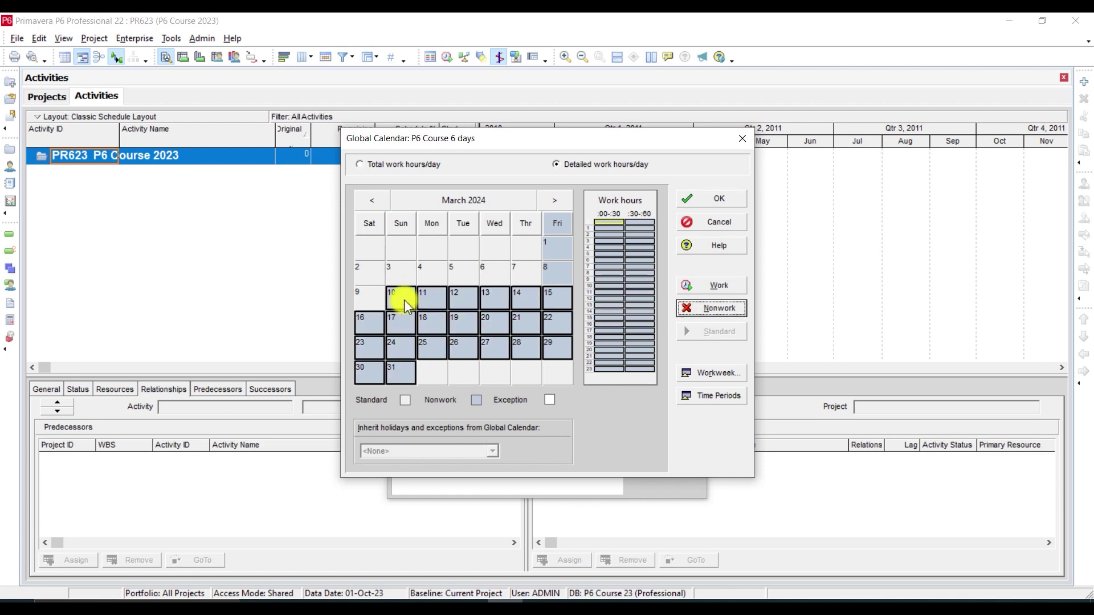
Mark 1–14 April 2024 as nonwork days, in ranges 1–10 and 11–14
click(555, 200)
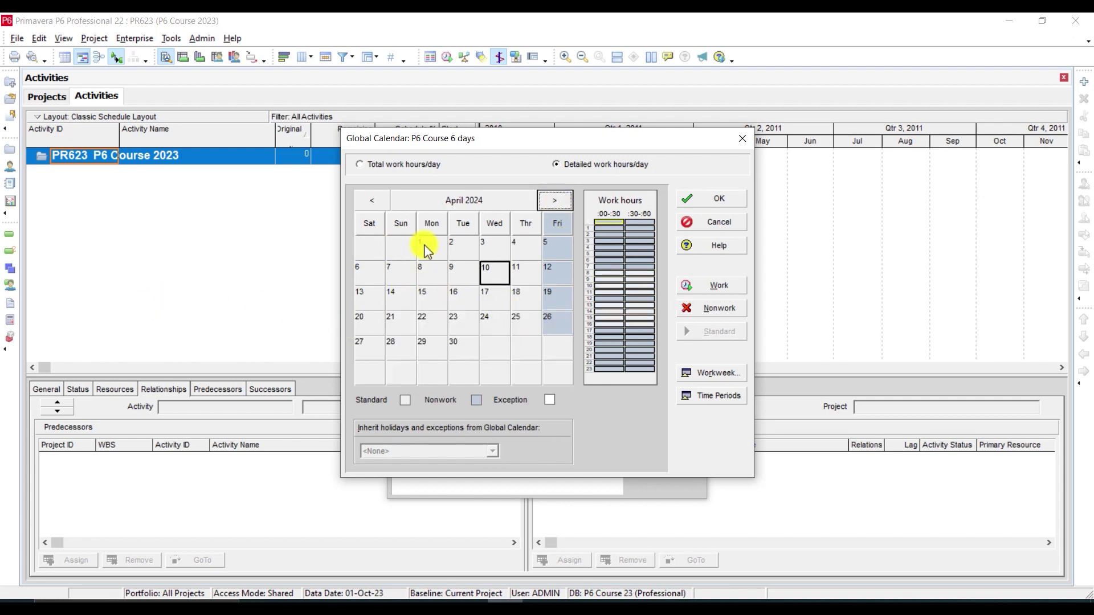
click(429, 246)
shift+click(489, 276)
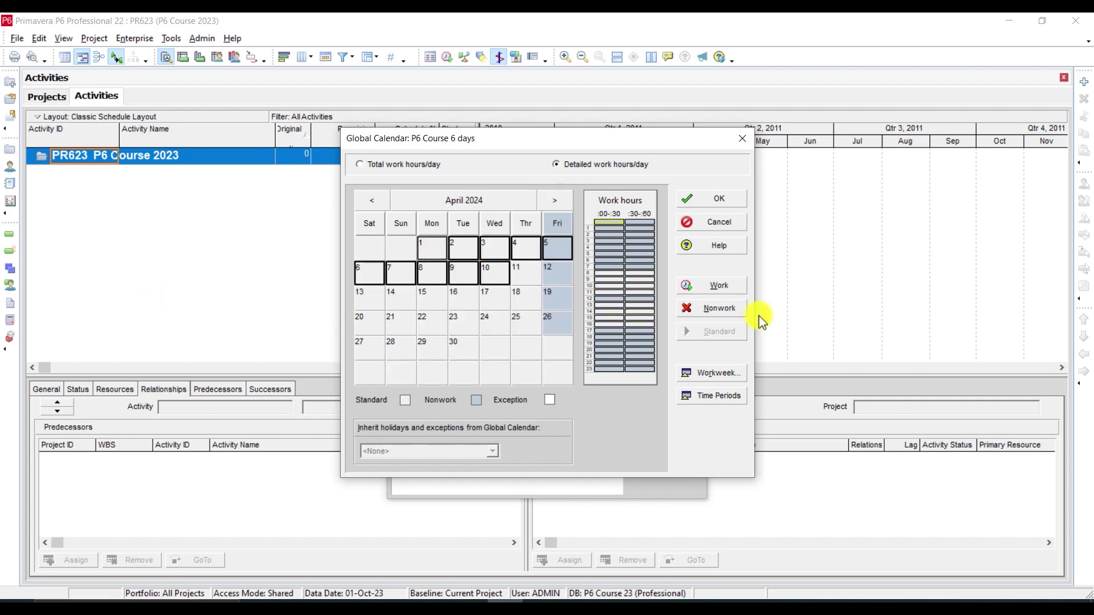
click(723, 308)
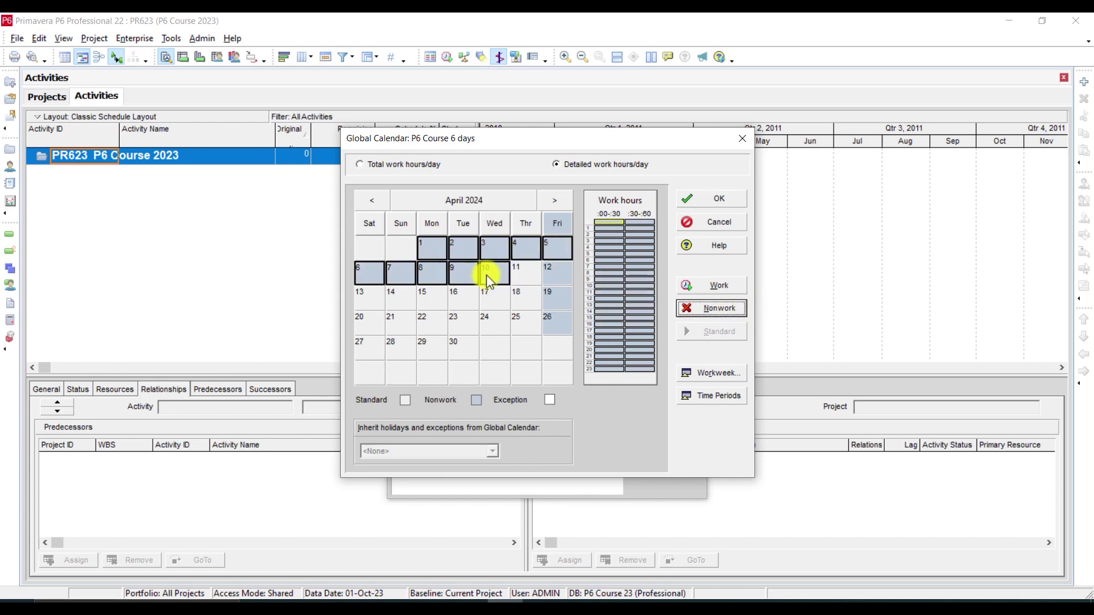
click(525, 275)
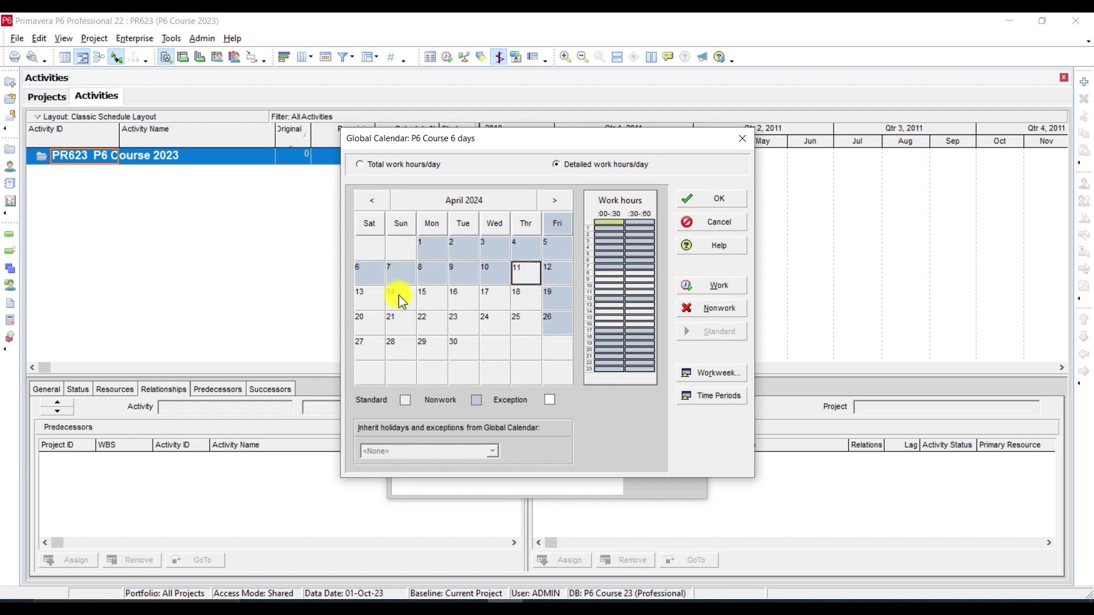
click(373, 301)
click(510, 276)
shift+click(405, 297)
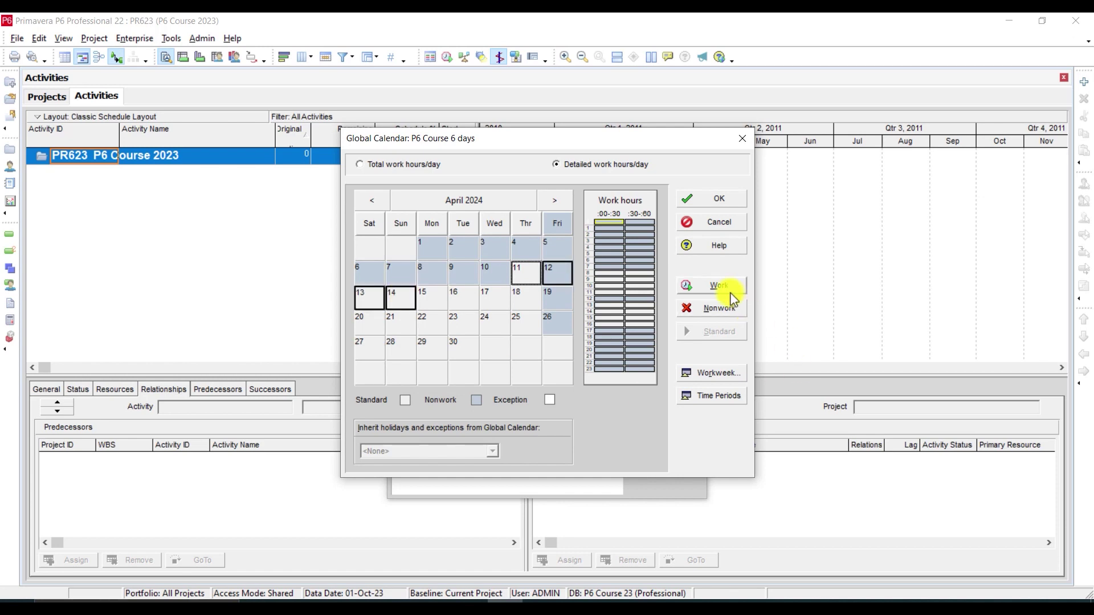
click(718, 308)
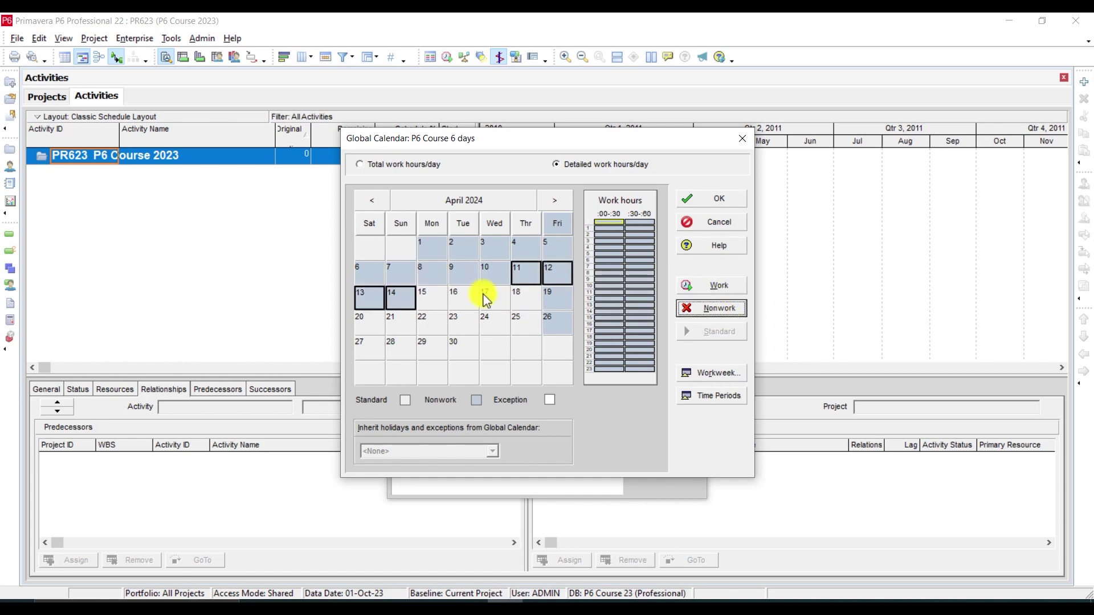
click(556, 196)
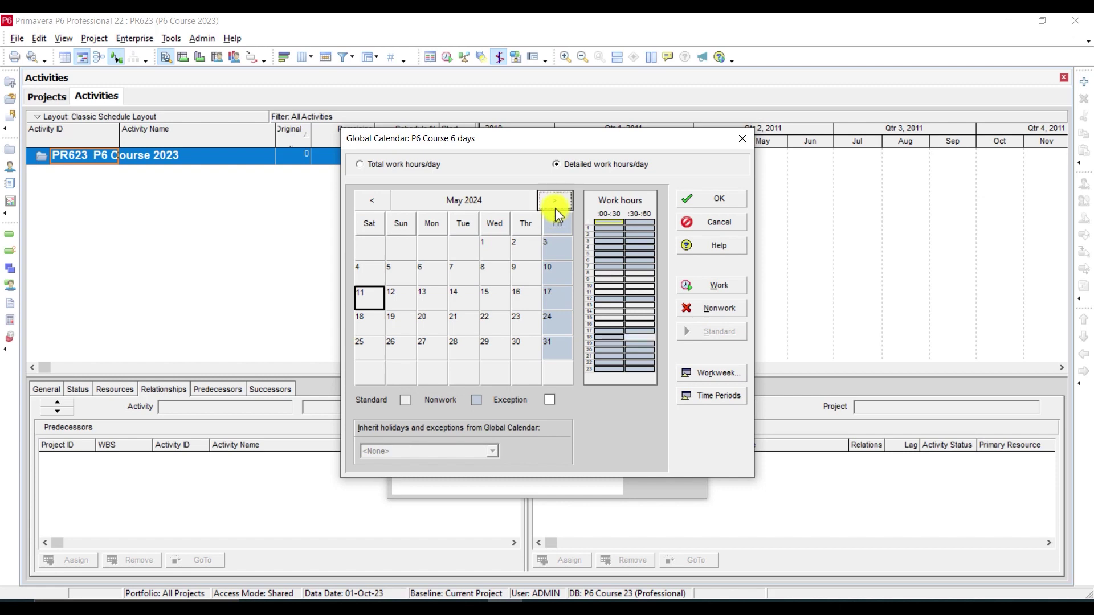
Make 15–19 June 2024 nonwork and save the P6 Course 6 days calendar
click(554, 207)
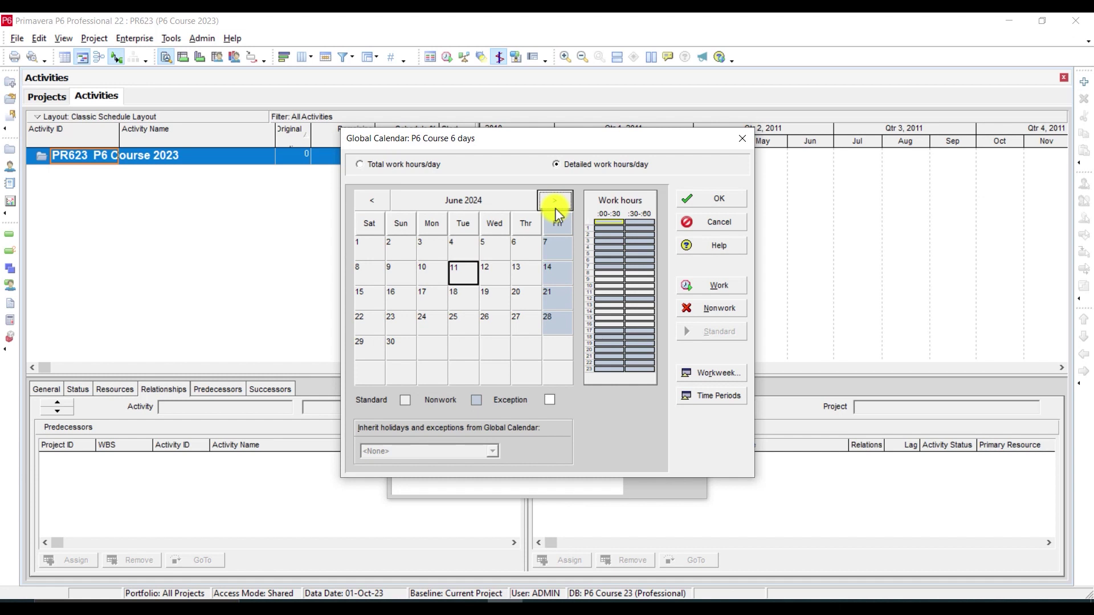
click(867, 109)
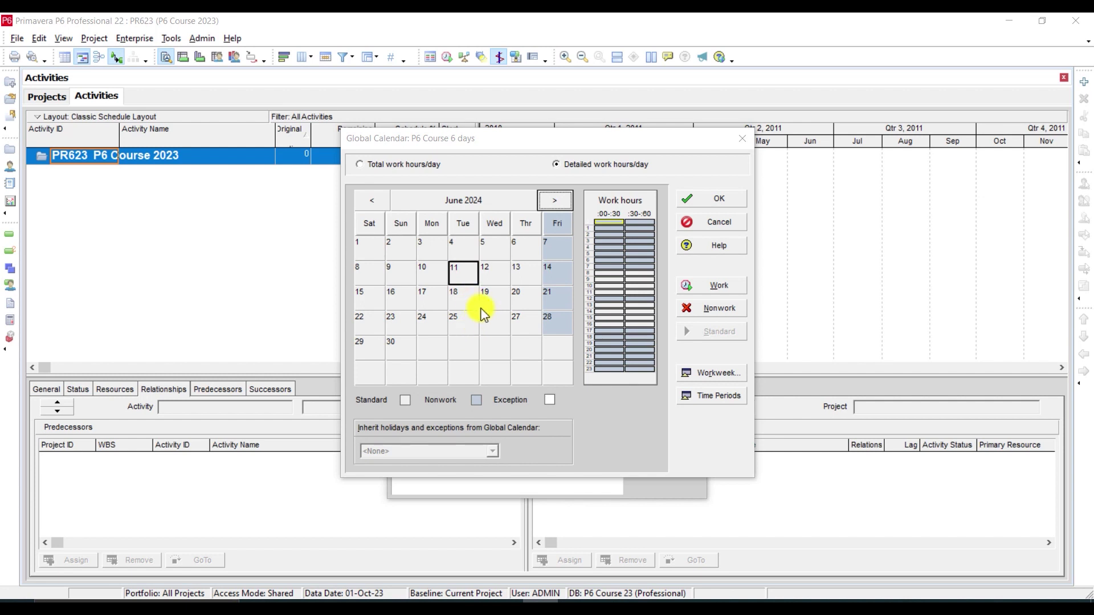
click(373, 299)
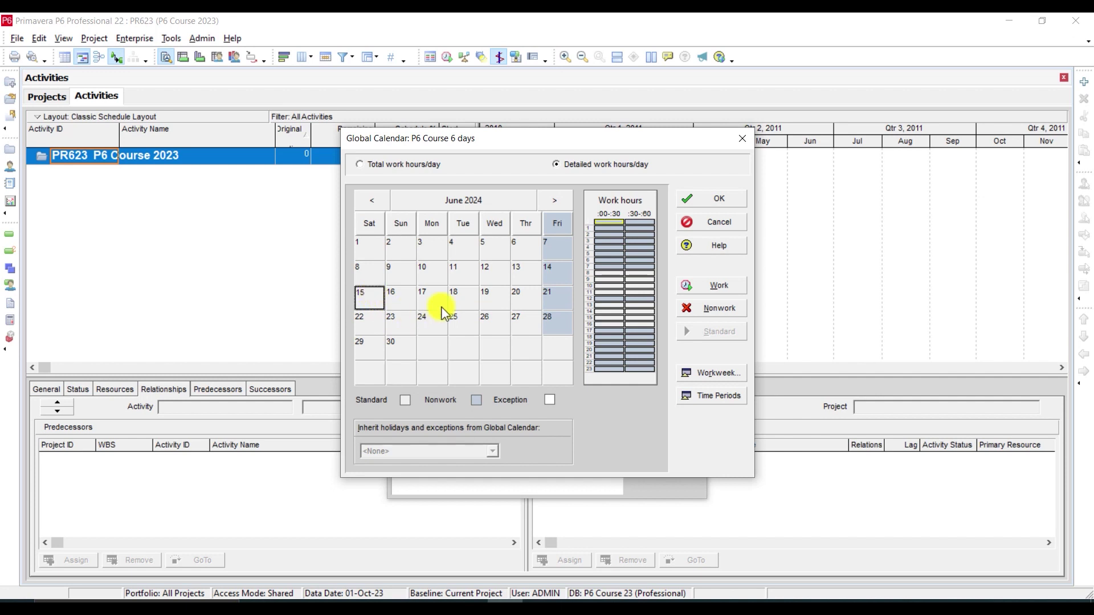
shift+click(485, 296)
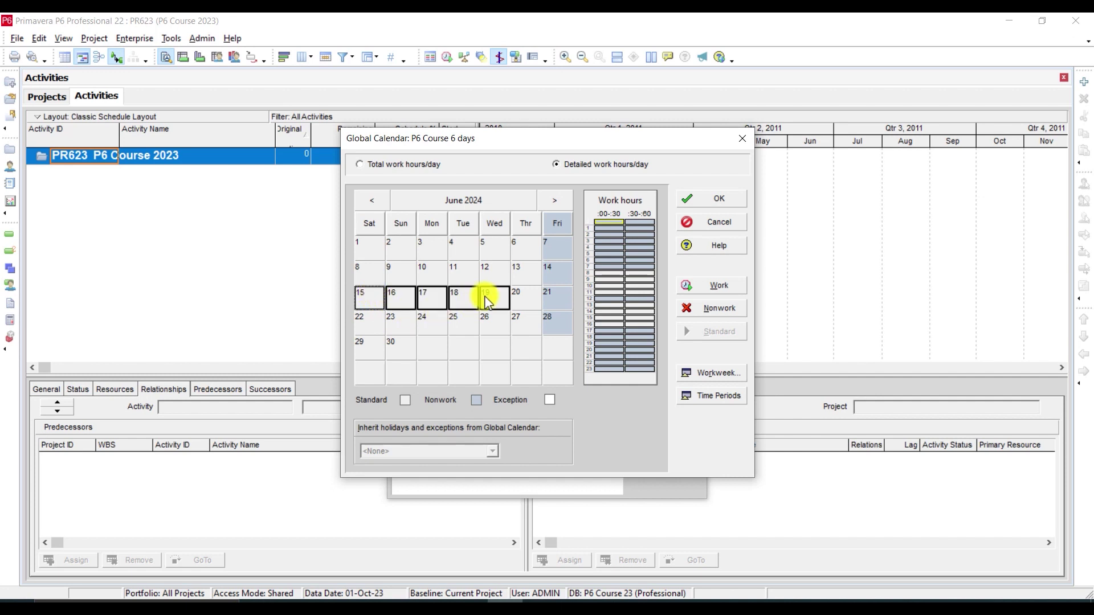
click(714, 313)
click(553, 201)
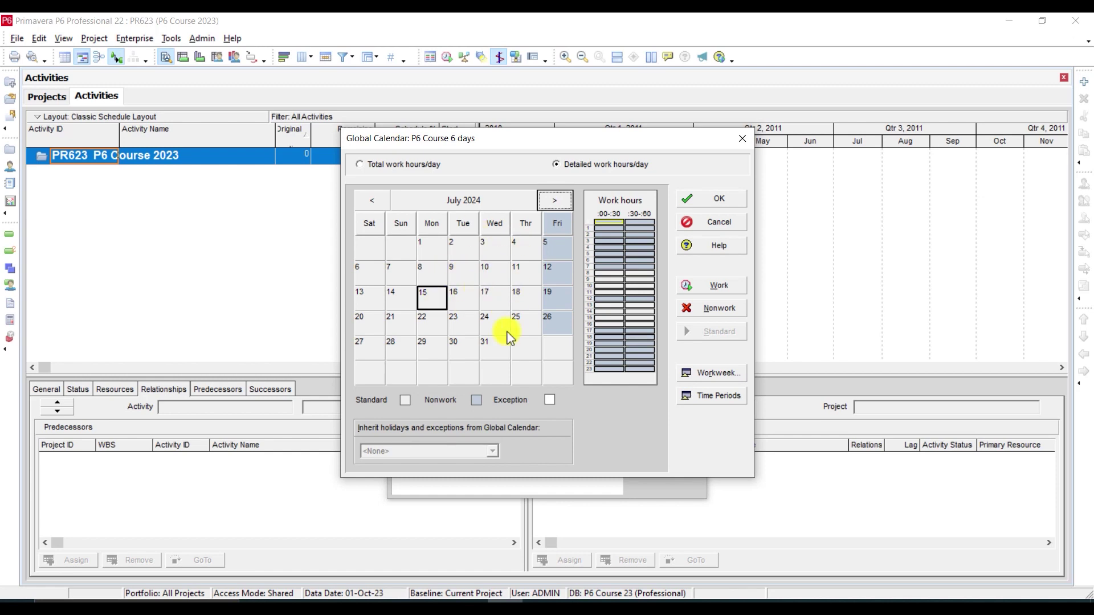
click(719, 199)
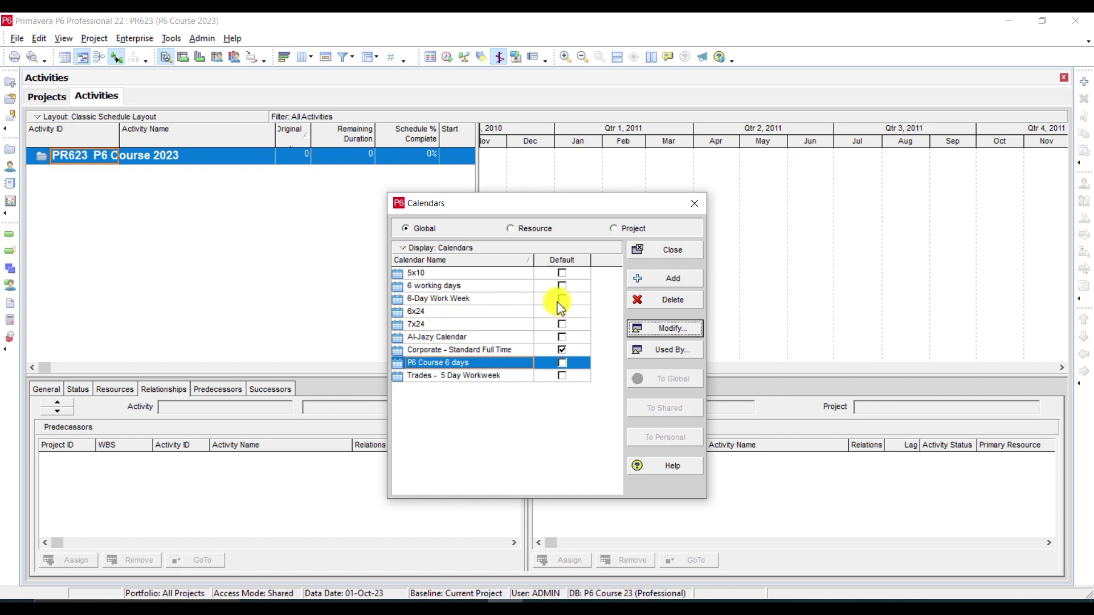
Close the Calendars list and widen the Activity ID and Activity Name columns
click(667, 251)
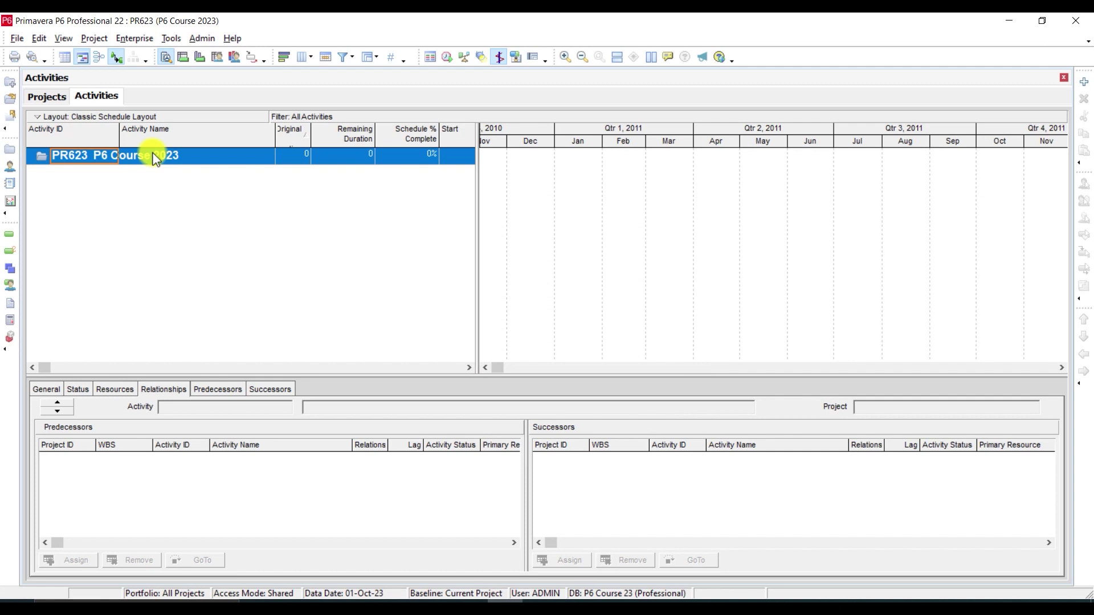
drag(119, 129, 143, 130)
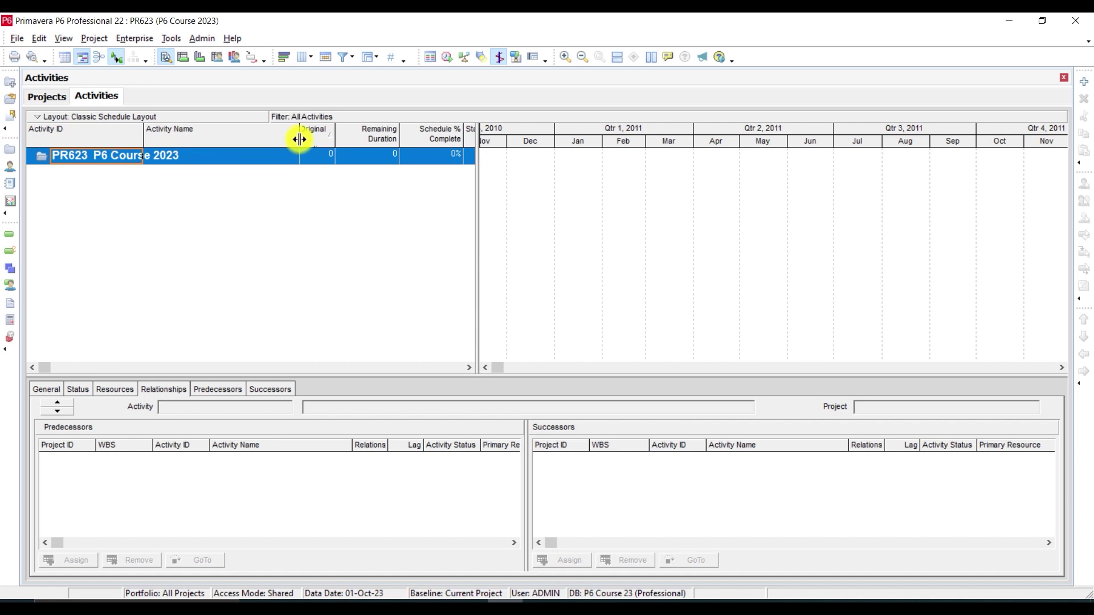
drag(298, 139, 352, 139)
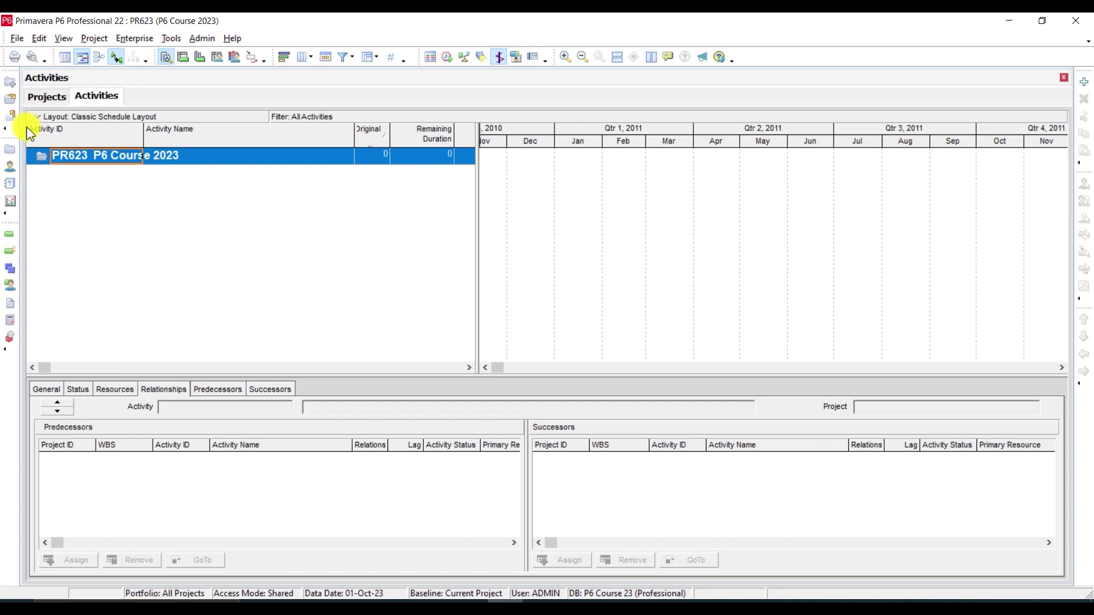
Close PR623, set its default activity calendar to P6 Course 6 days, and reopen it
click(10, 114)
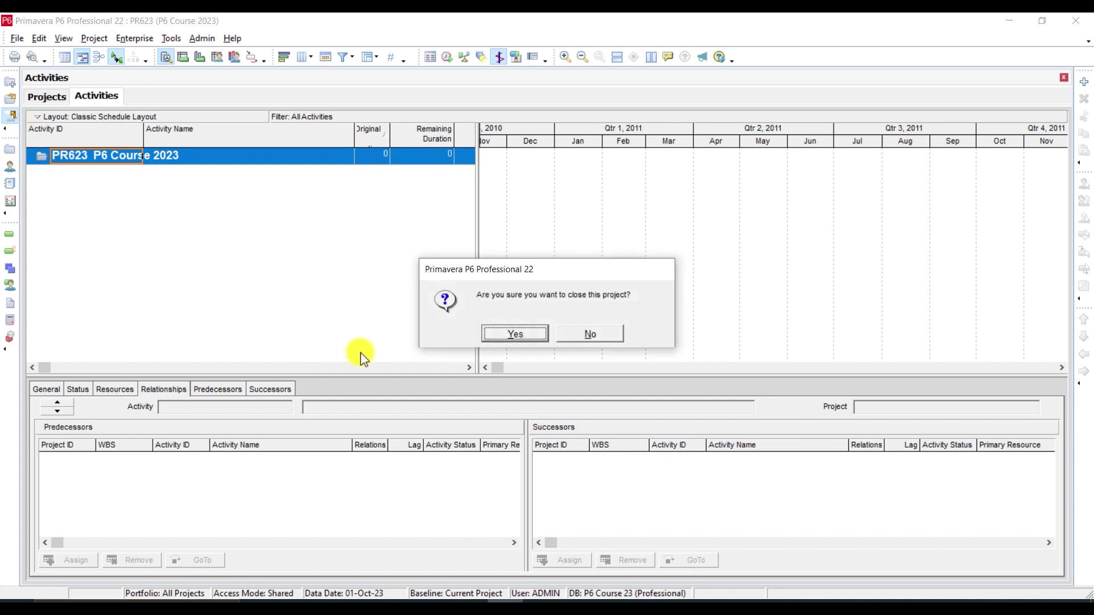
click(498, 335)
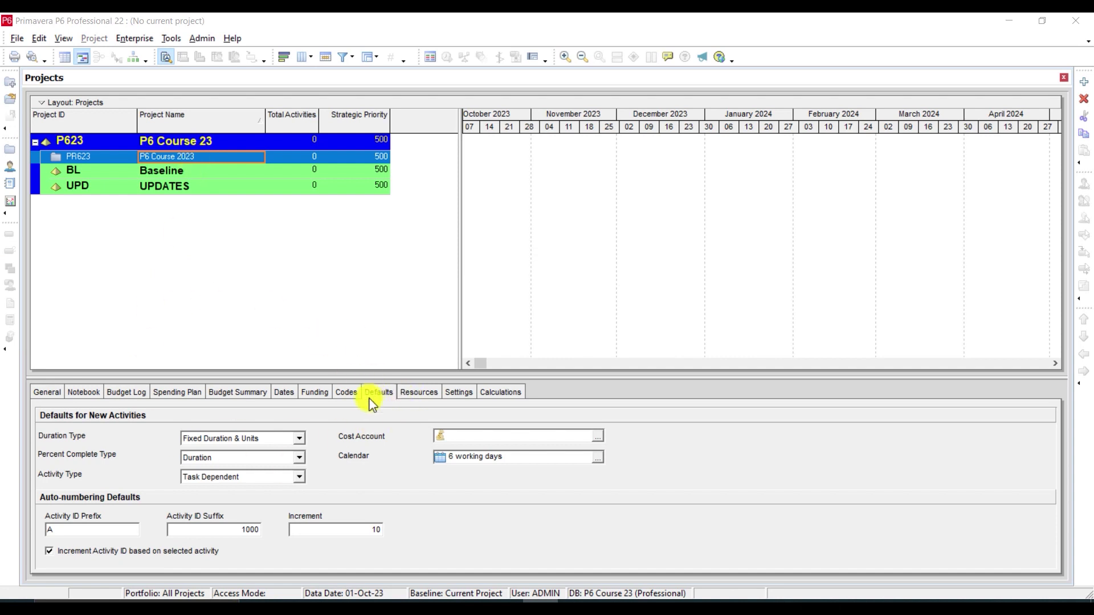
click(598, 458)
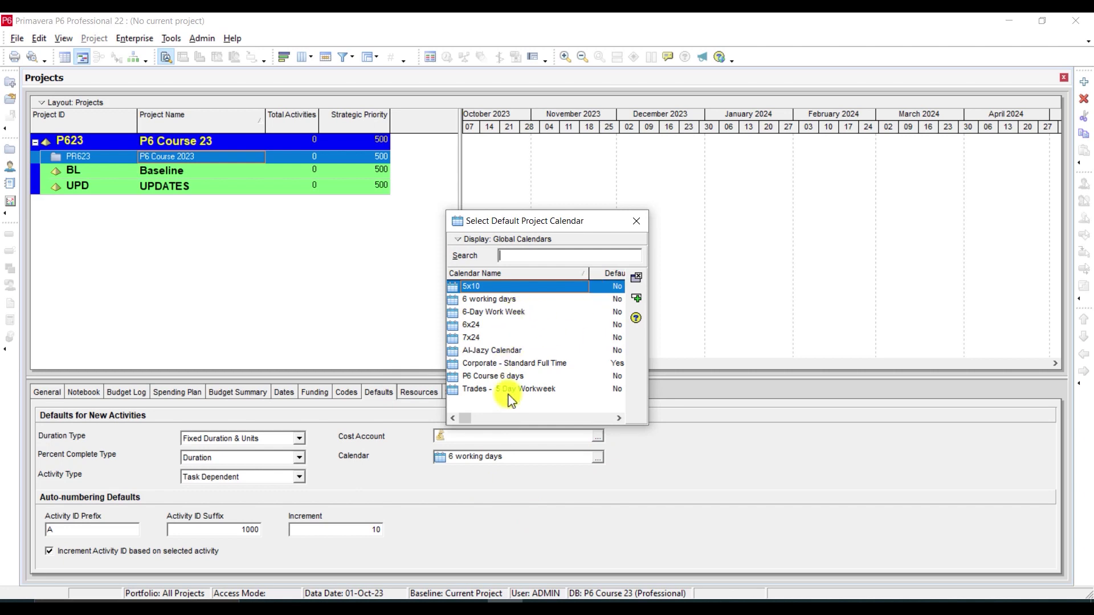
click(512, 292)
click(507, 377)
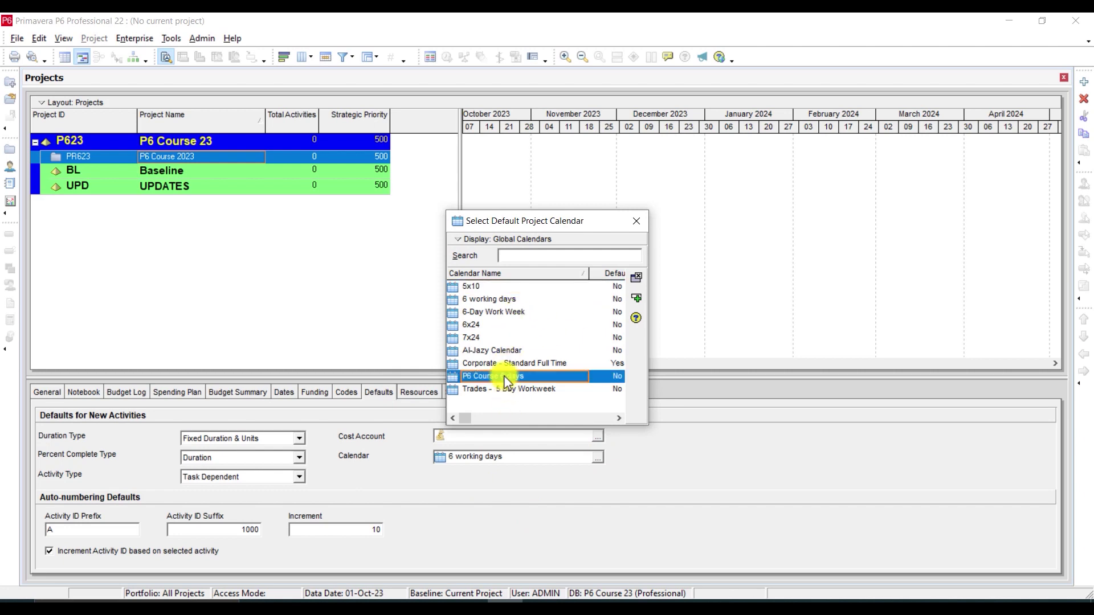
double_click(506, 377)
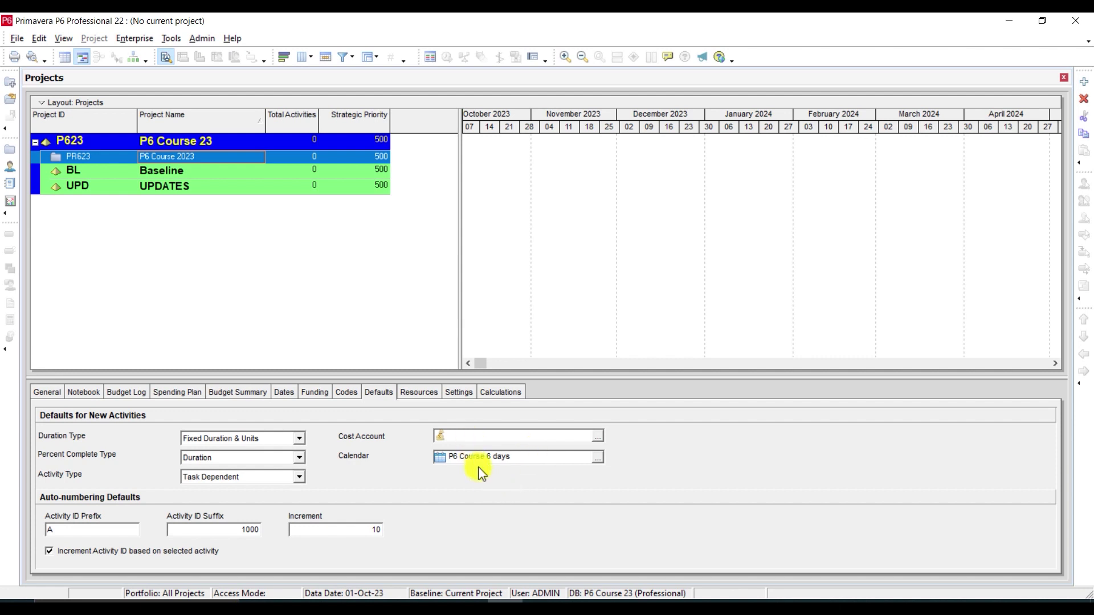
right_click(204, 154)
click(243, 161)
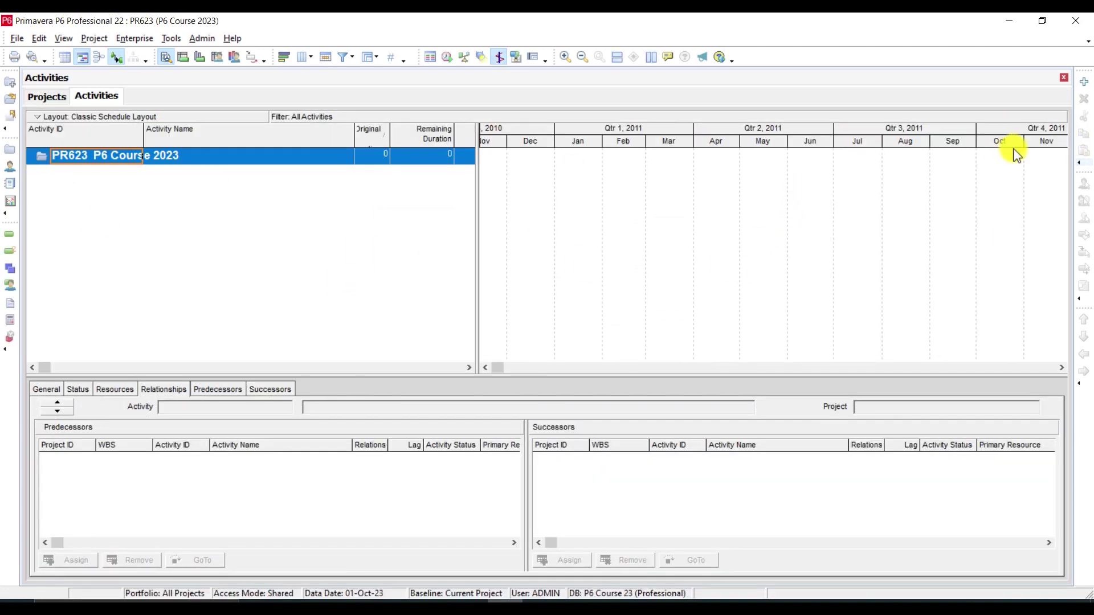
Create activity A1000 in PR623, keeping every New Activity wizard default
click(1085, 83)
click(650, 457)
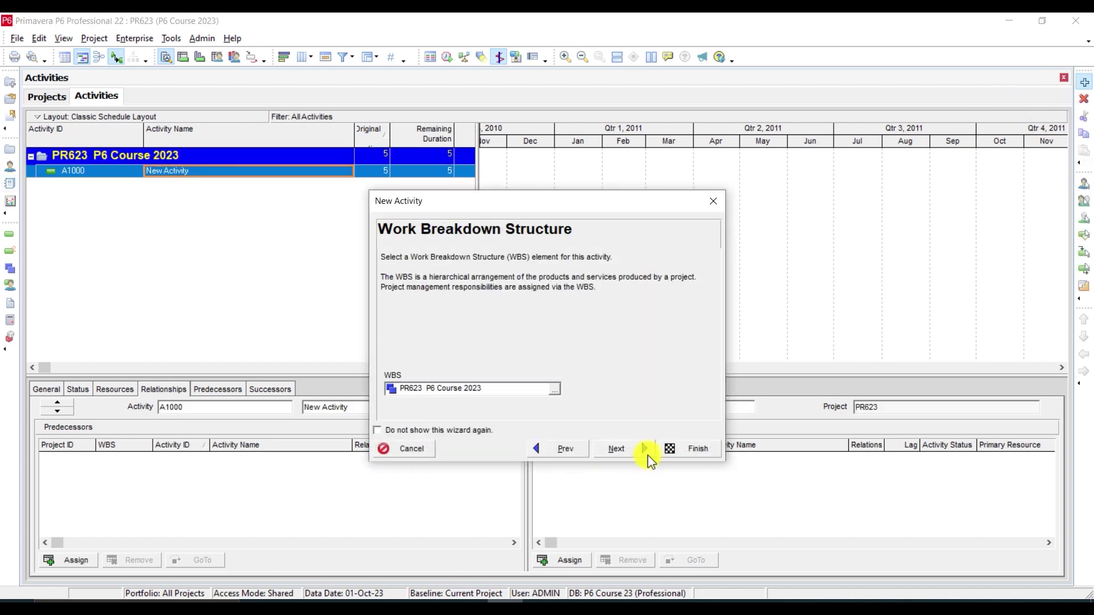
click(650, 457)
click(650, 457)
click(650, 457)
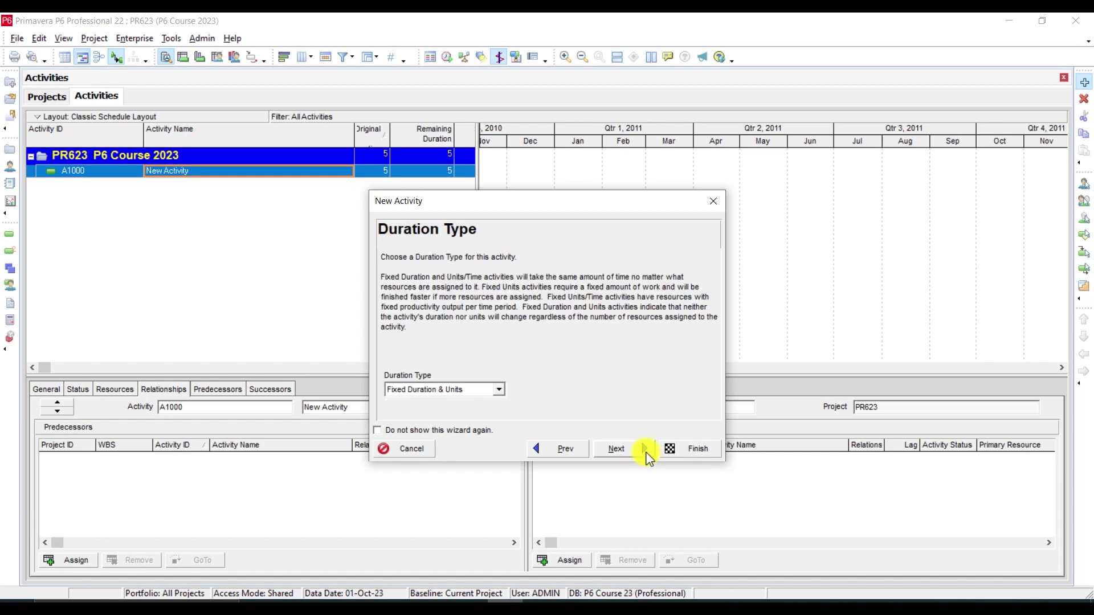
click(650, 457)
click(650, 457)
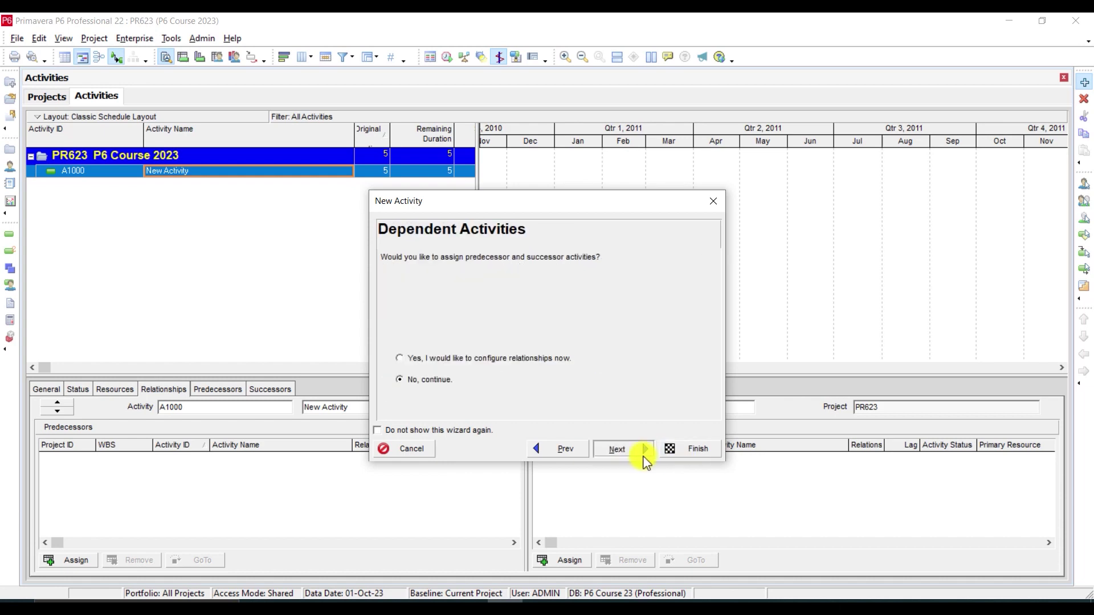
click(644, 455)
click(647, 455)
click(690, 450)
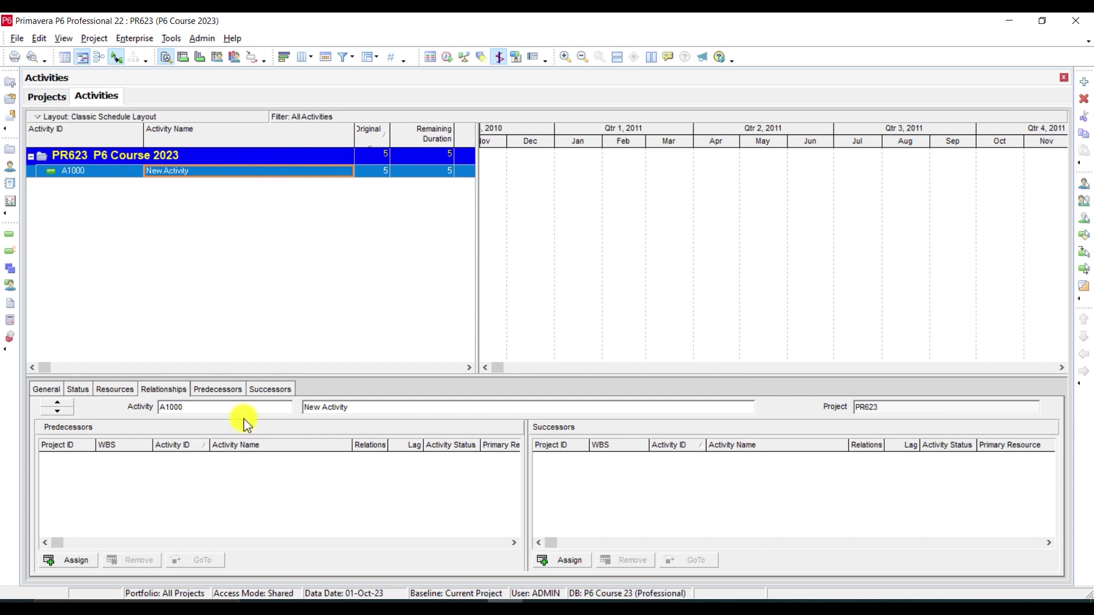
Add the Calendar column to the Activities table, showing A1000 uses P6 Course 6 days
right_click(221, 169)
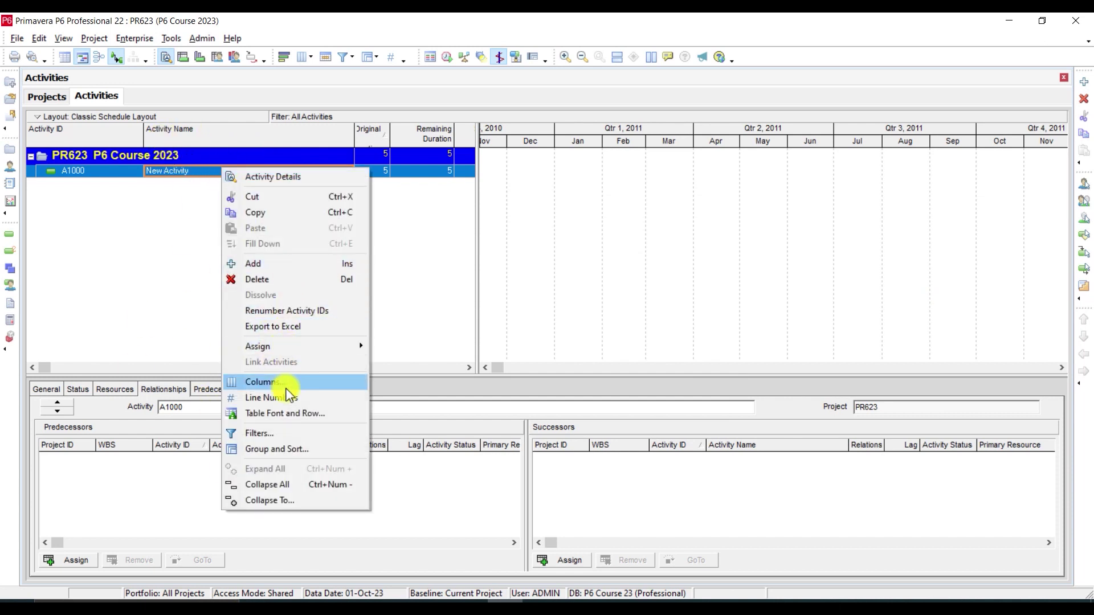
click(266, 381)
click(376, 251)
click(369, 267)
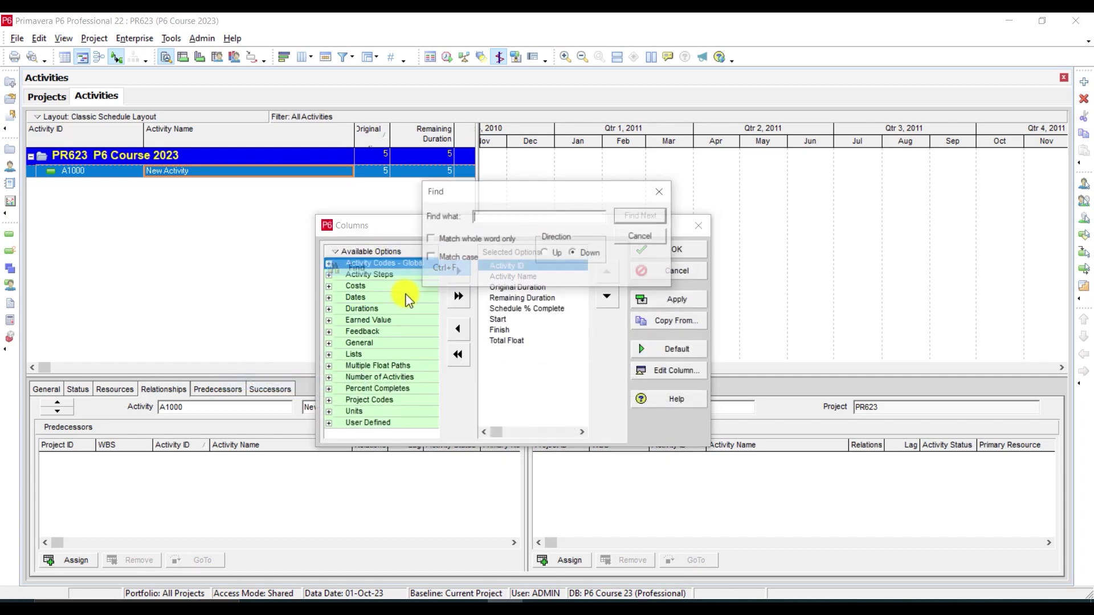
text(ca)
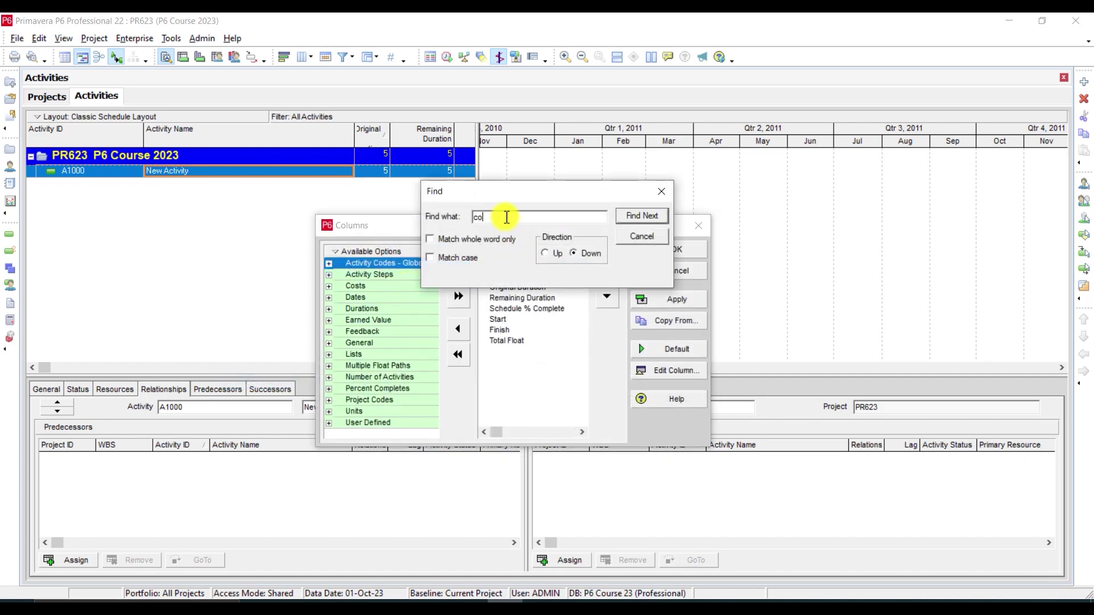
text(le)
text(ndar)
click(642, 216)
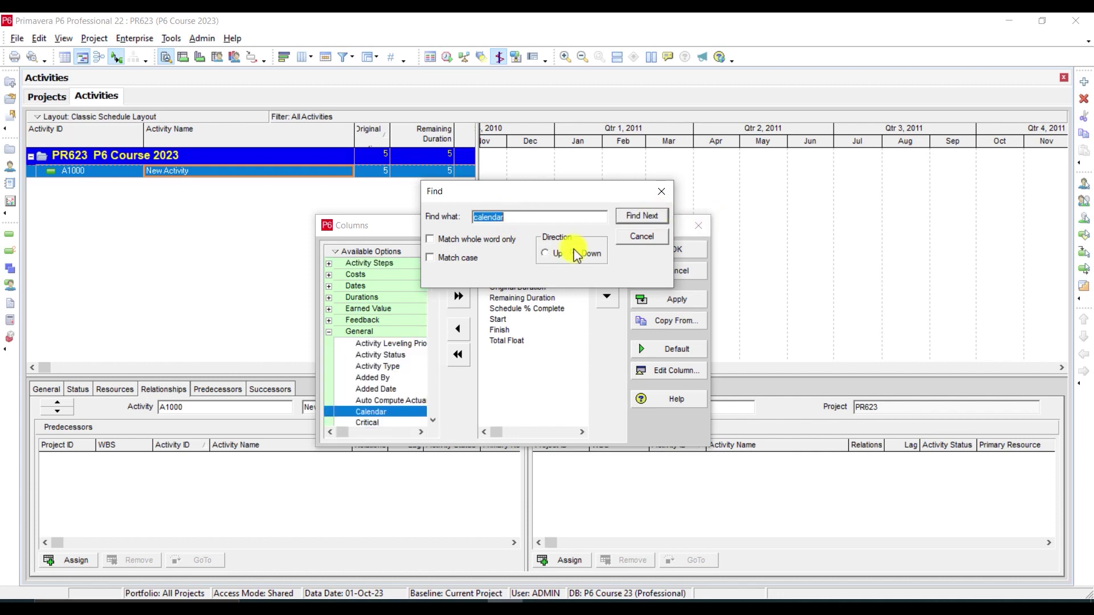
click(661, 191)
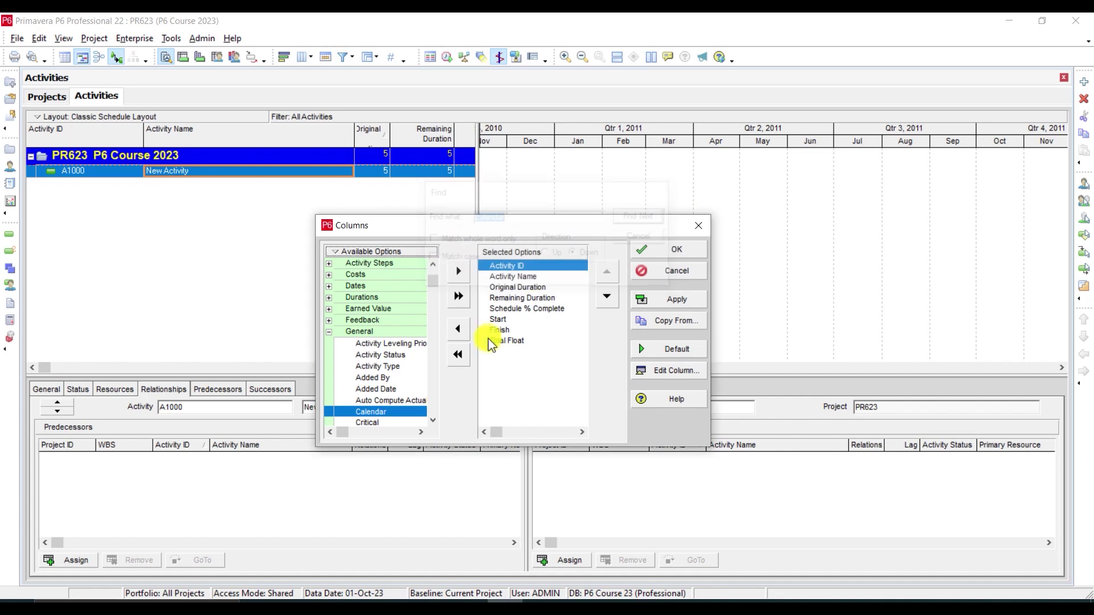
double_click(376, 411)
click(667, 299)
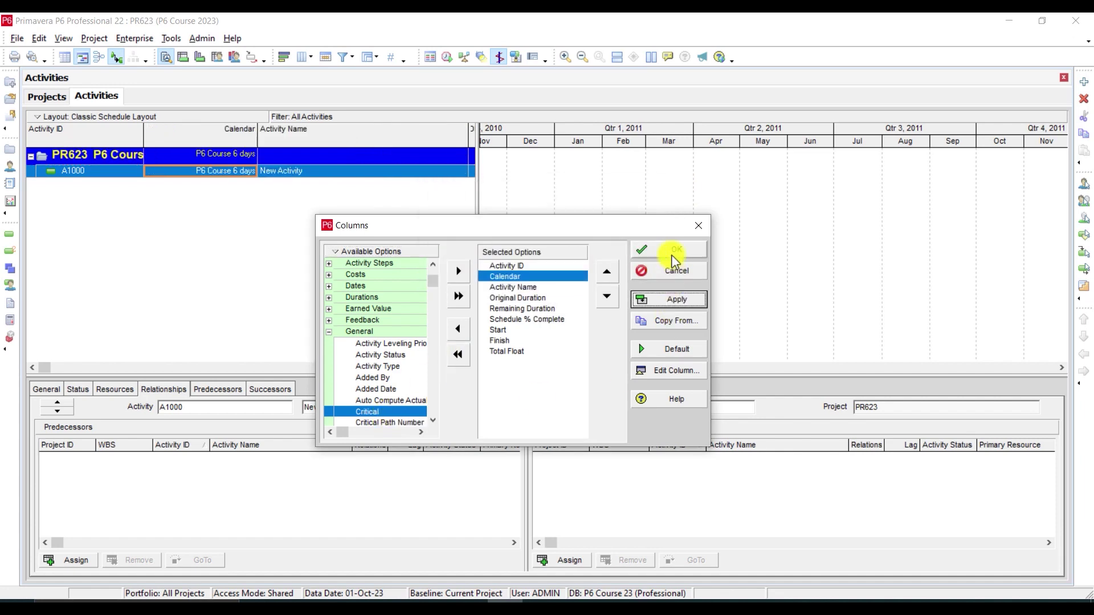
click(671, 253)
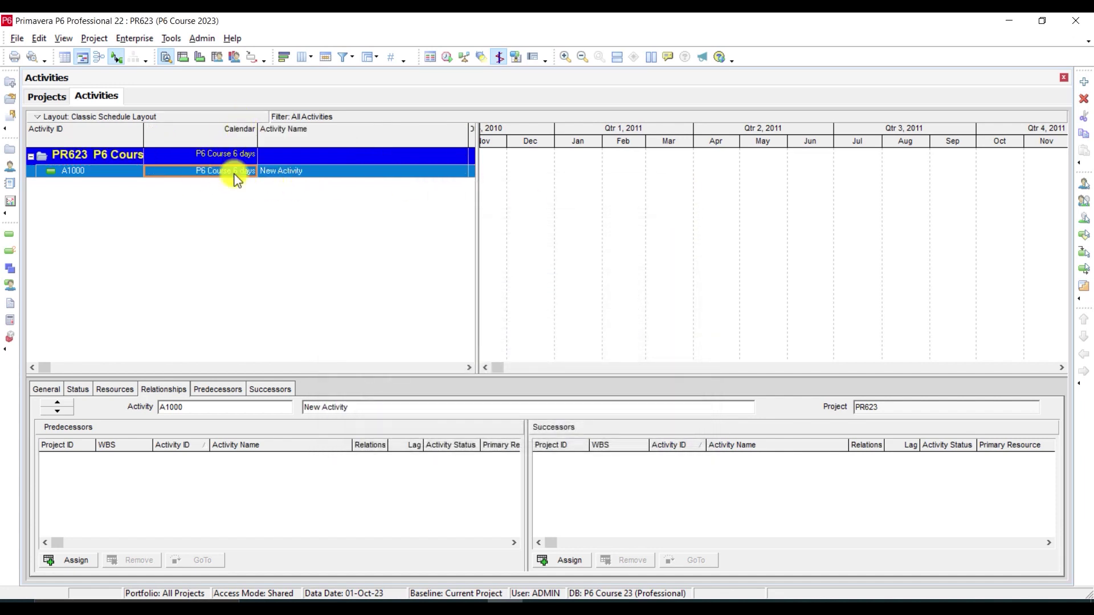